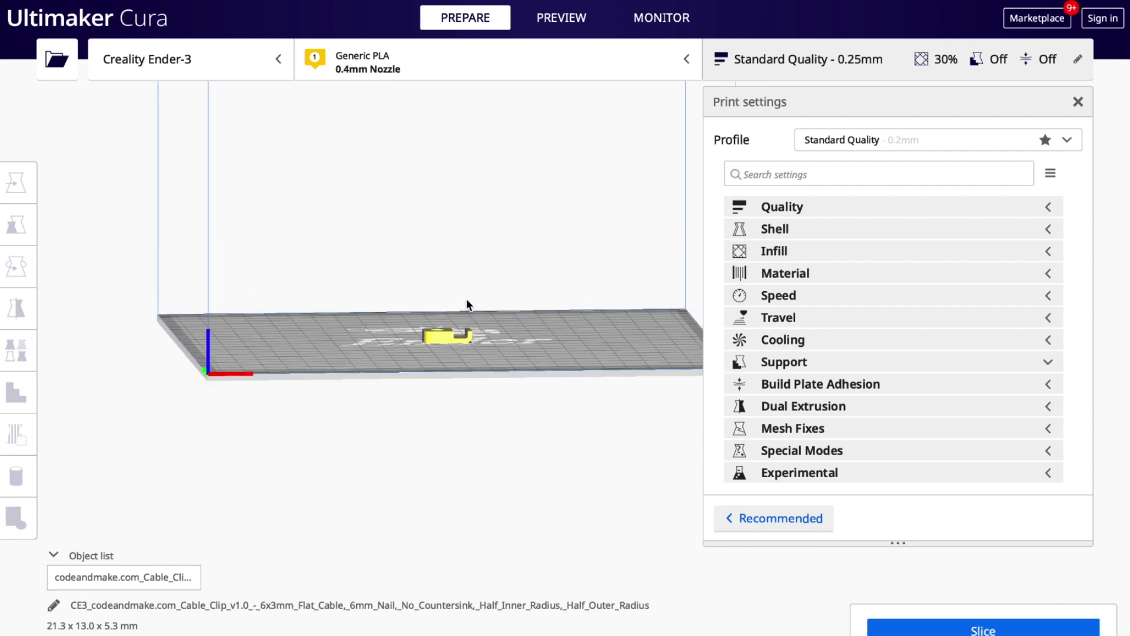
# Inspect the cable clip model on the Ender-3 build plate from above.
pyautogui.scroll(5, 451, 337)
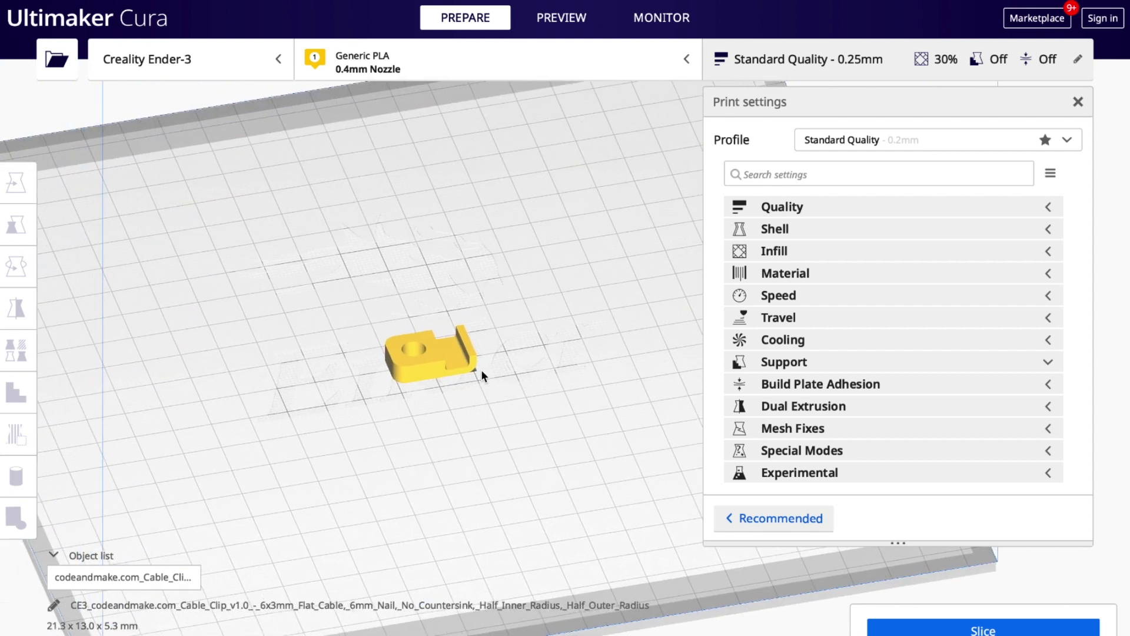
pyautogui.scroll(3, 465, 368)
pyautogui.moveTo(463, 372); pyautogui.dragTo(524, 368, button='middle')
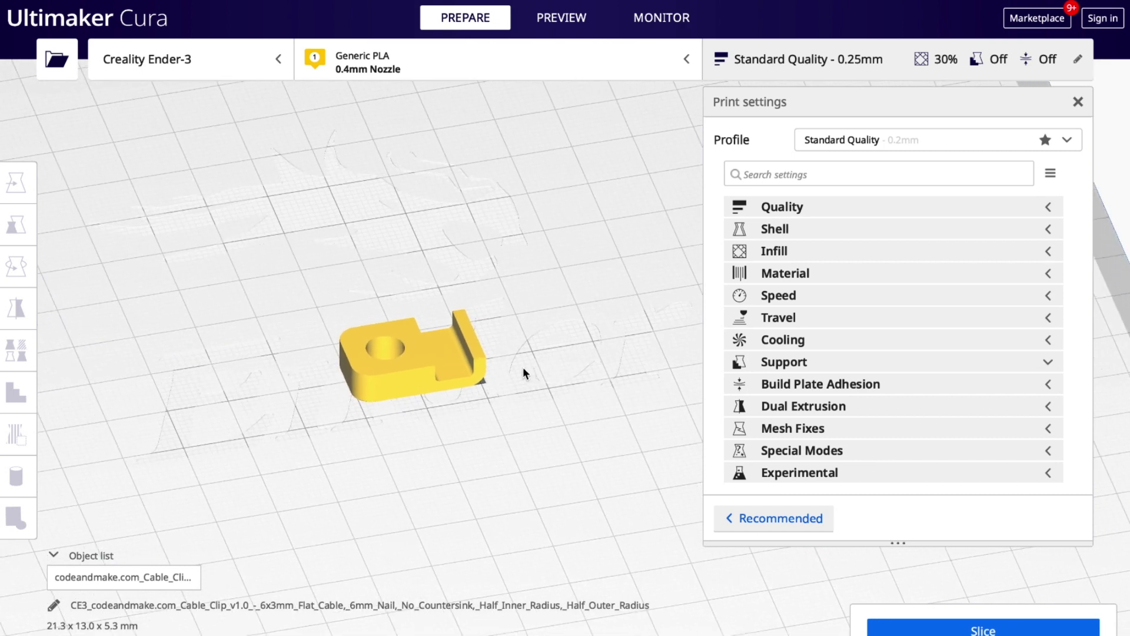
pyautogui.moveTo(438, 449)
pyautogui.mouseDown(button='right')
pyautogui.moveTo(433, 383)
pyautogui.moveTo(448, 437)
pyautogui.mouseUp(button='right')
pyautogui.scroll(-6, 446, 432)
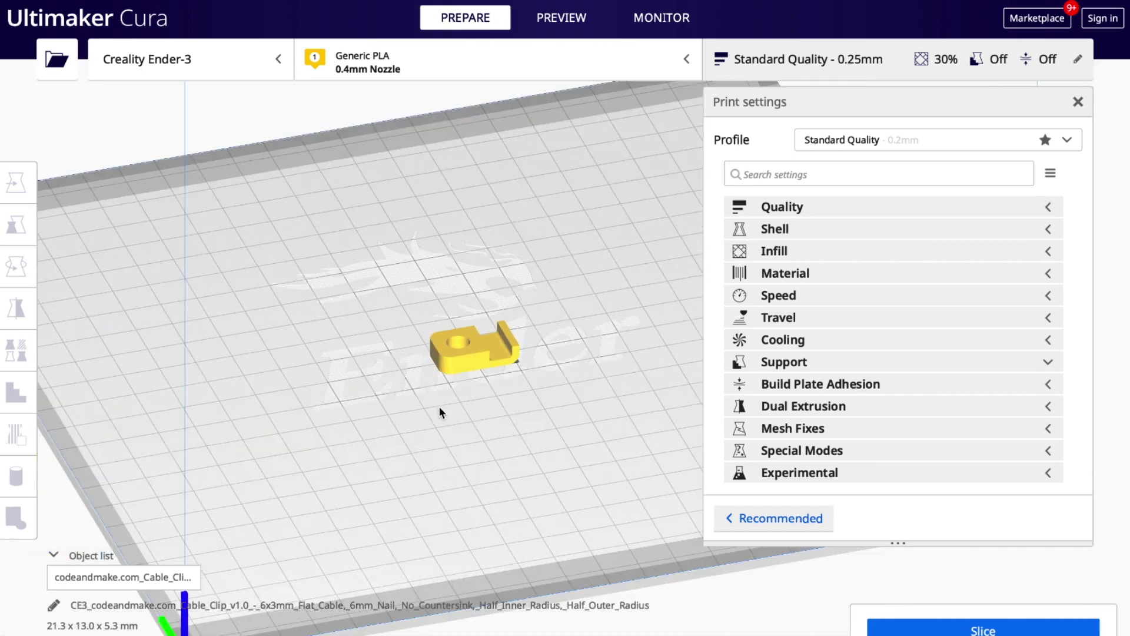
pyautogui.scroll(2, 438, 406)
pyautogui.scroll(1, 546, 348)
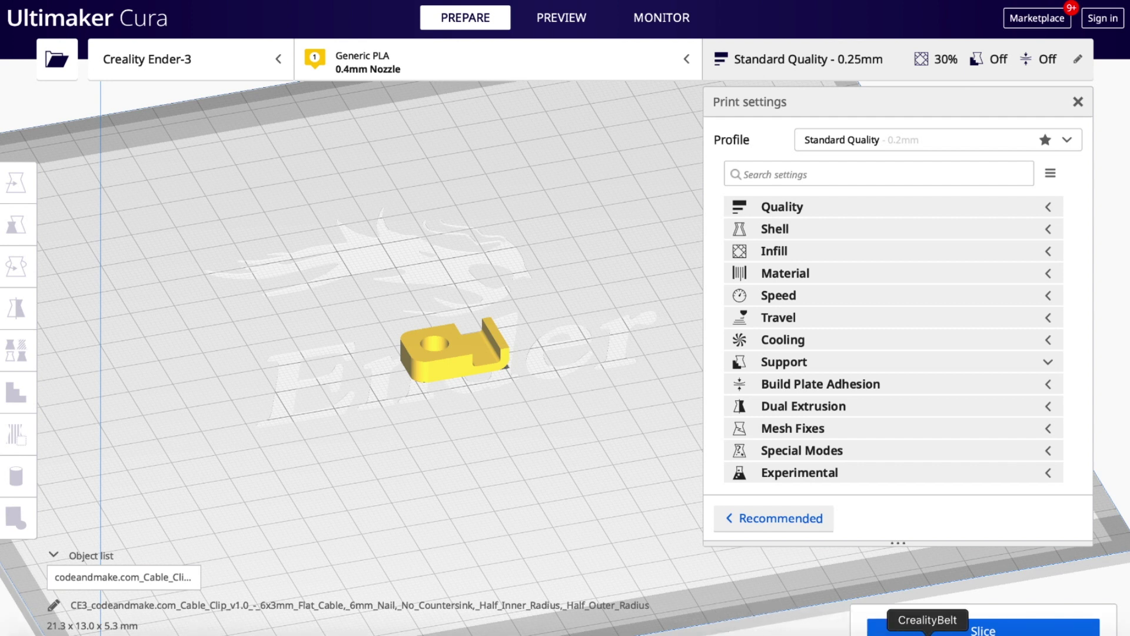
# Switch to CrealityBelt Cura and inspect the cable clip on the 3DPrintMill belt up close.
pyautogui.click(928, 635)
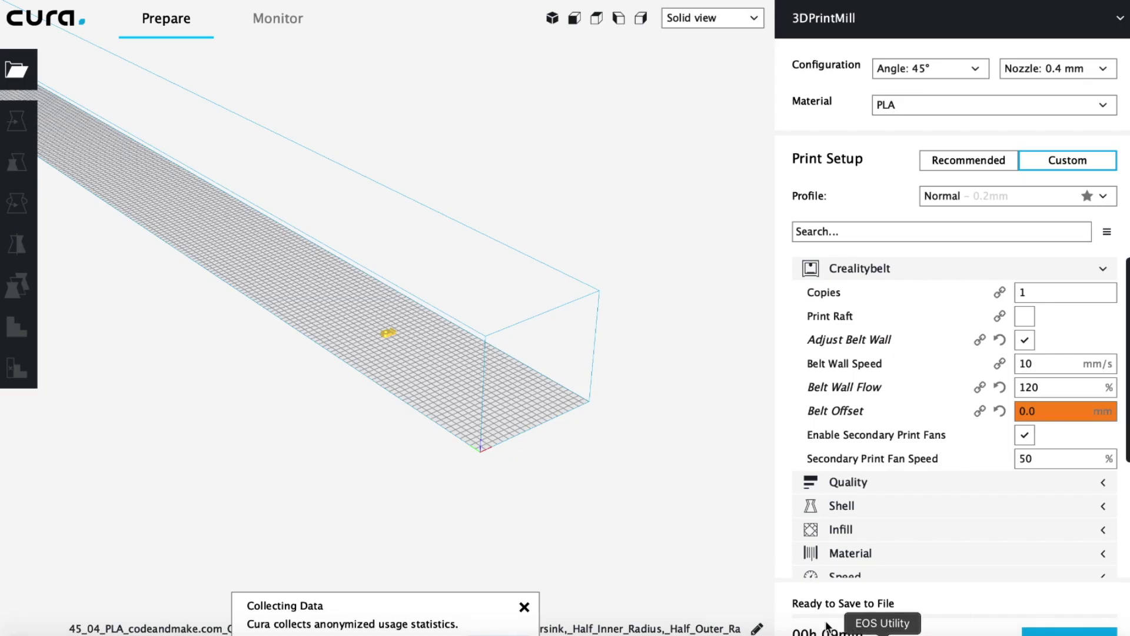
pyautogui.moveTo(400, 368); pyautogui.dragTo(355, 321, button='right')
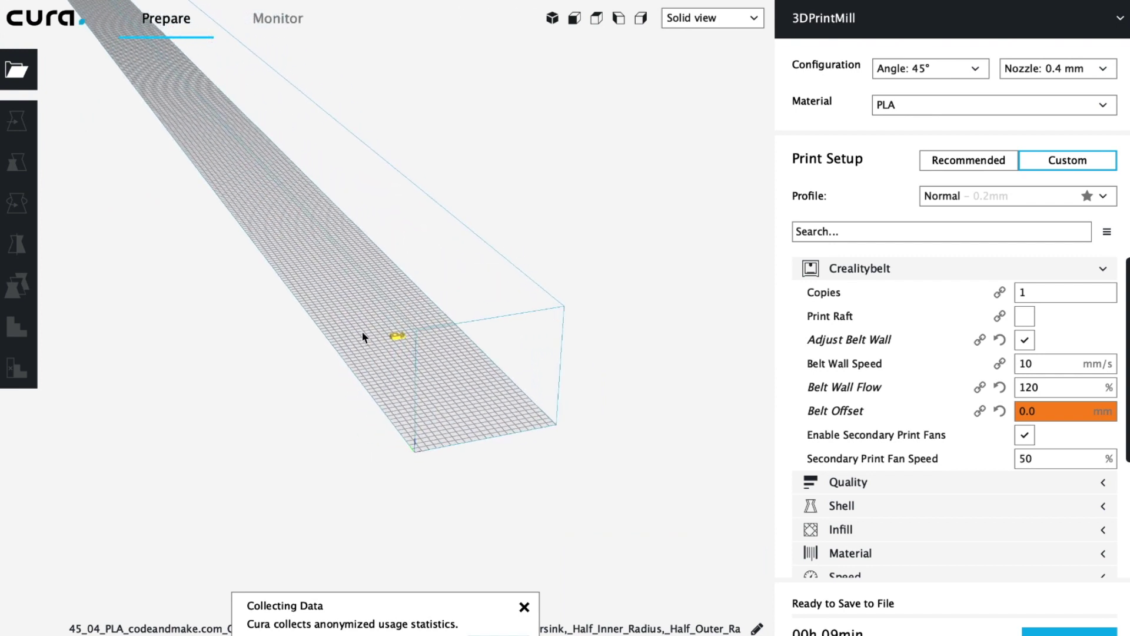
pyautogui.scroll(5, 355, 320)
pyautogui.scroll(5, 341, 321)
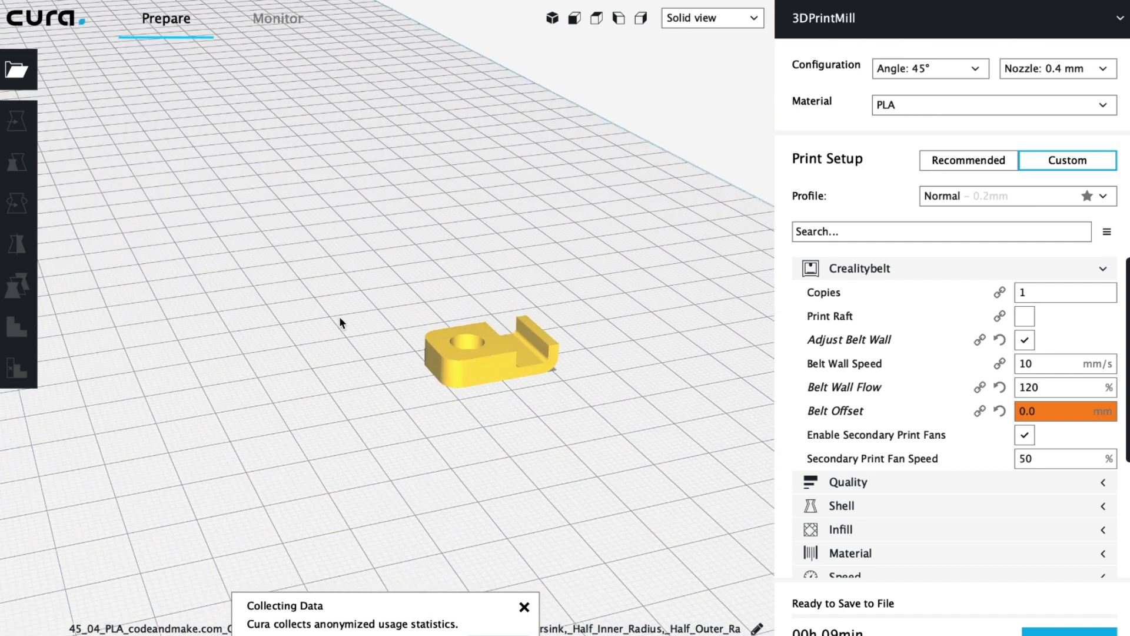
pyautogui.moveTo(478, 271); pyautogui.dragTo(382, 275, button='middle')
pyautogui.scroll(-5, 380, 271)
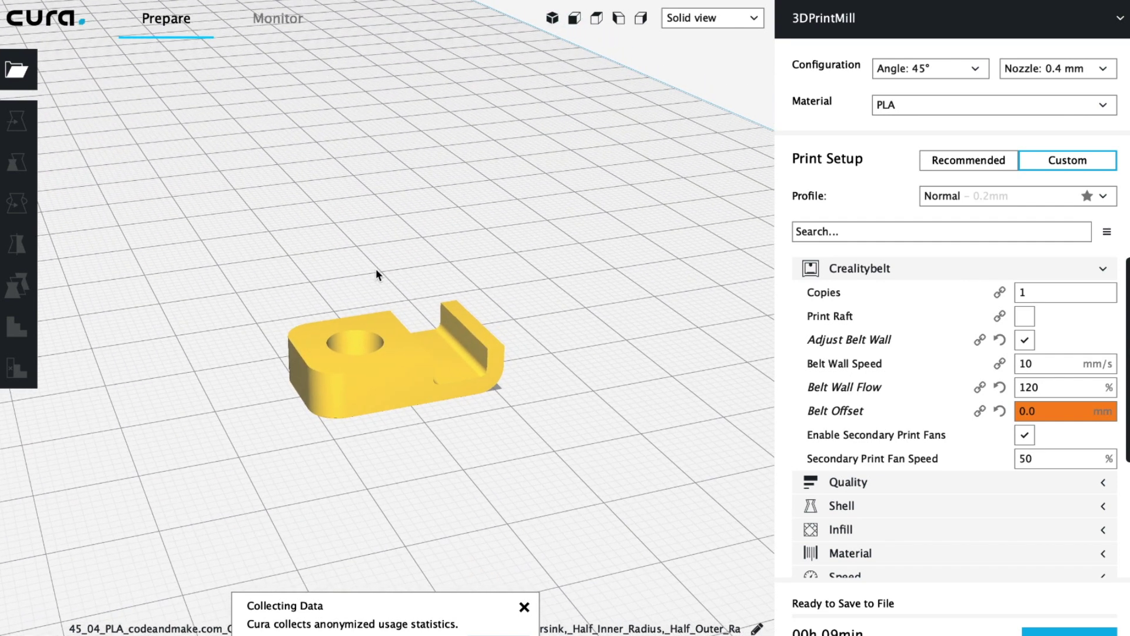
pyautogui.scroll(-2, 377, 273)
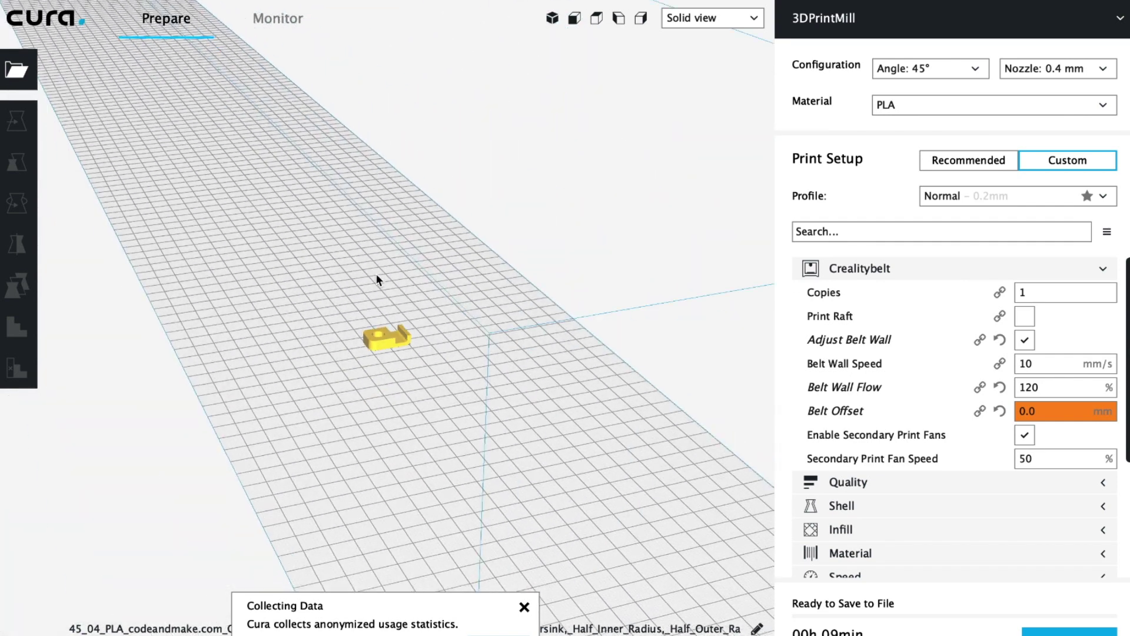
# Display the cable clip on the belt in Layer view.
pyautogui.scroll(5, 376, 273)
pyautogui.click(207, 0)
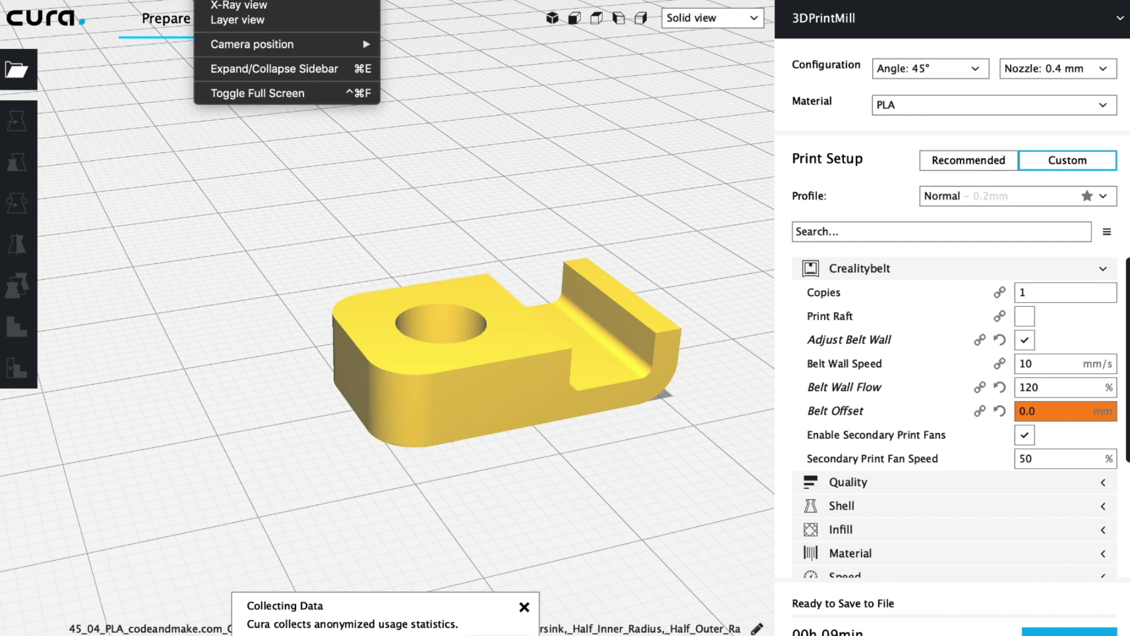
pyautogui.click(238, 19)
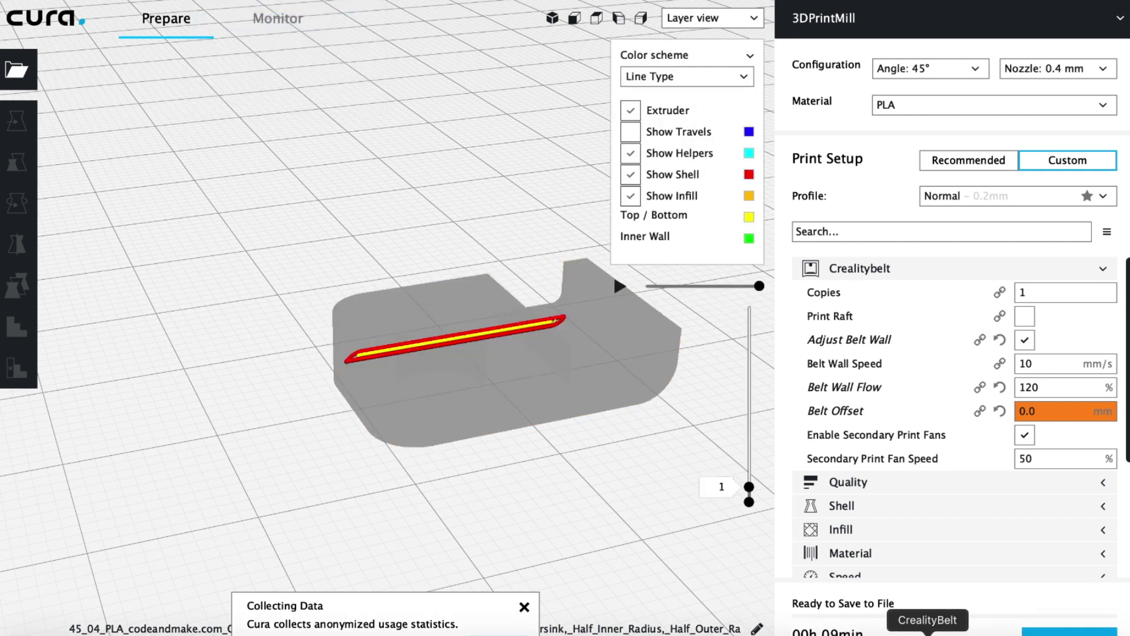
# Switch to Ultimaker Cura and slice the cable clip for the Ender-3.
pyautogui.click(905, 635)
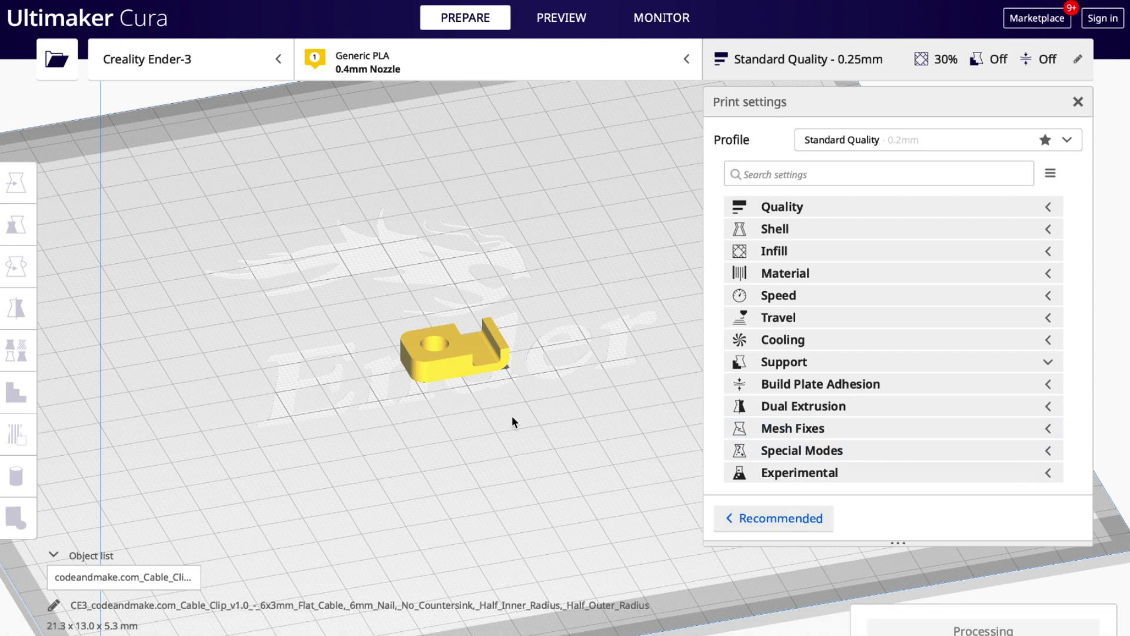
pyautogui.scroll(5, 511, 409)
pyautogui.moveTo(478, 395); pyautogui.dragTo(572, 397, button='middle')
pyautogui.scroll(5, 572, 398)
pyautogui.scroll(-5, 573, 398)
pyautogui.scroll(2, 572, 402)
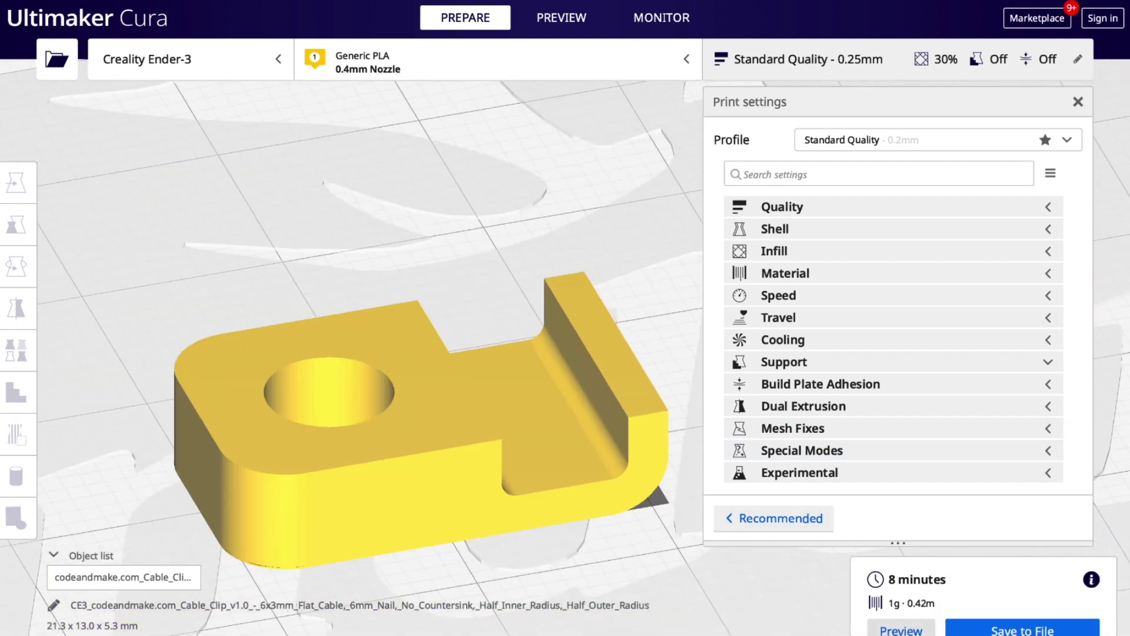
# Open the sliced clip's preview and run its layers down to layer 1 and back up to layer 20.
pyautogui.click(901, 629)
pyautogui.moveTo(1116, 152); pyautogui.dragTo(1124, 516)
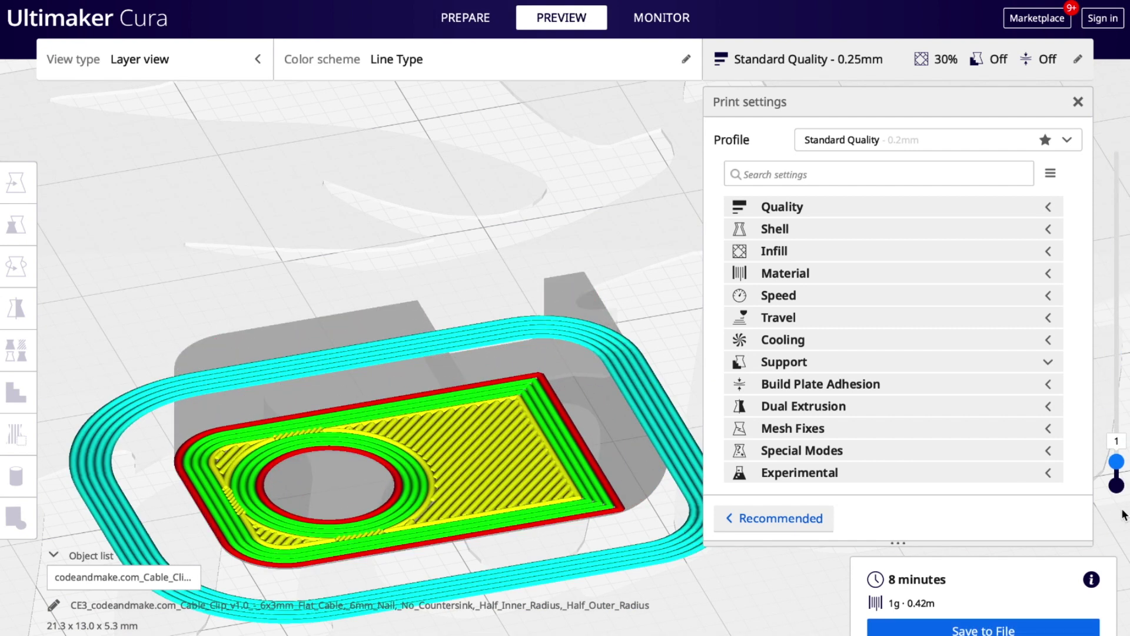
pyautogui.moveTo(1119, 462); pyautogui.dragTo(1127, 151)
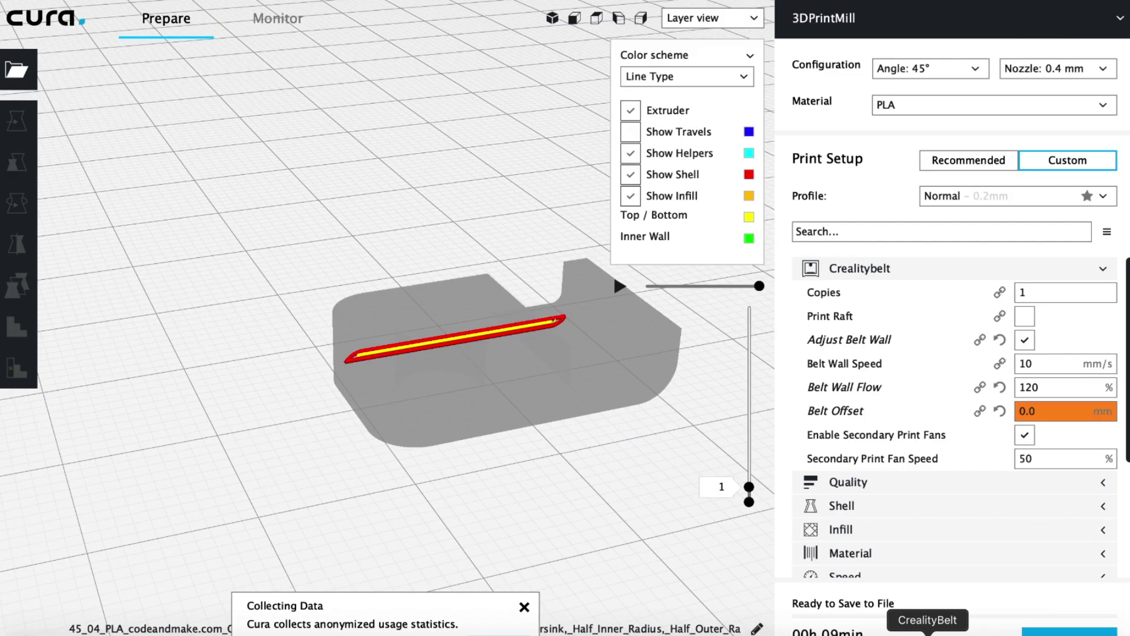
# Switch to CrealityBelt Cura and run the clip's 45° layer view from layer 1 up to layer 49.
pyautogui.scroll(3, 597, 394)
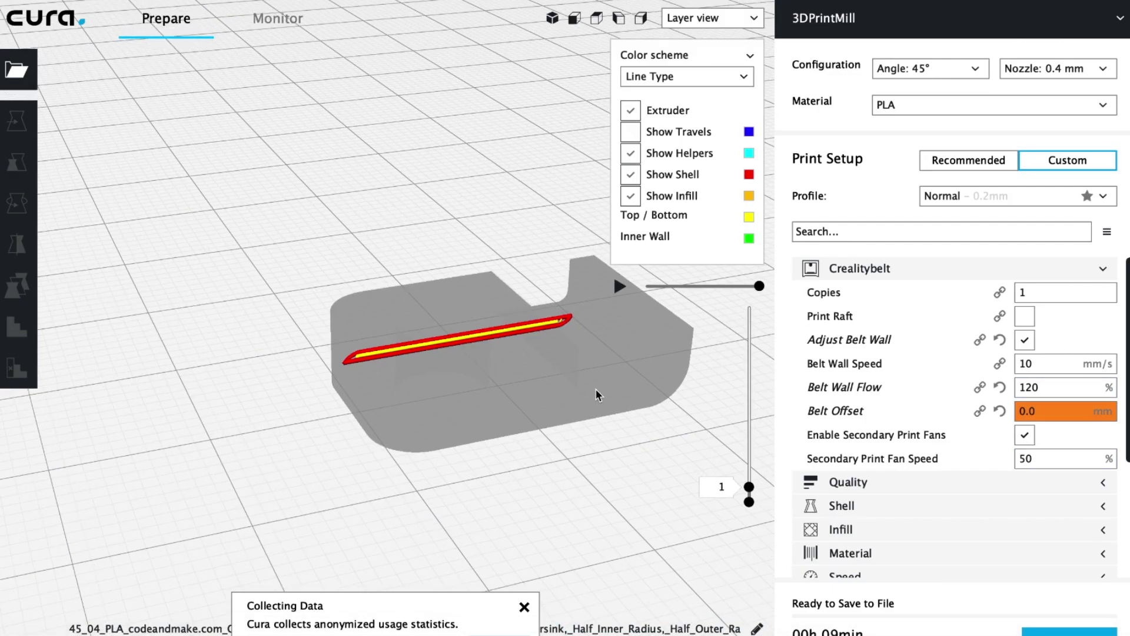
pyautogui.moveTo(647, 564); pyautogui.dragTo(605, 566, button='middle')
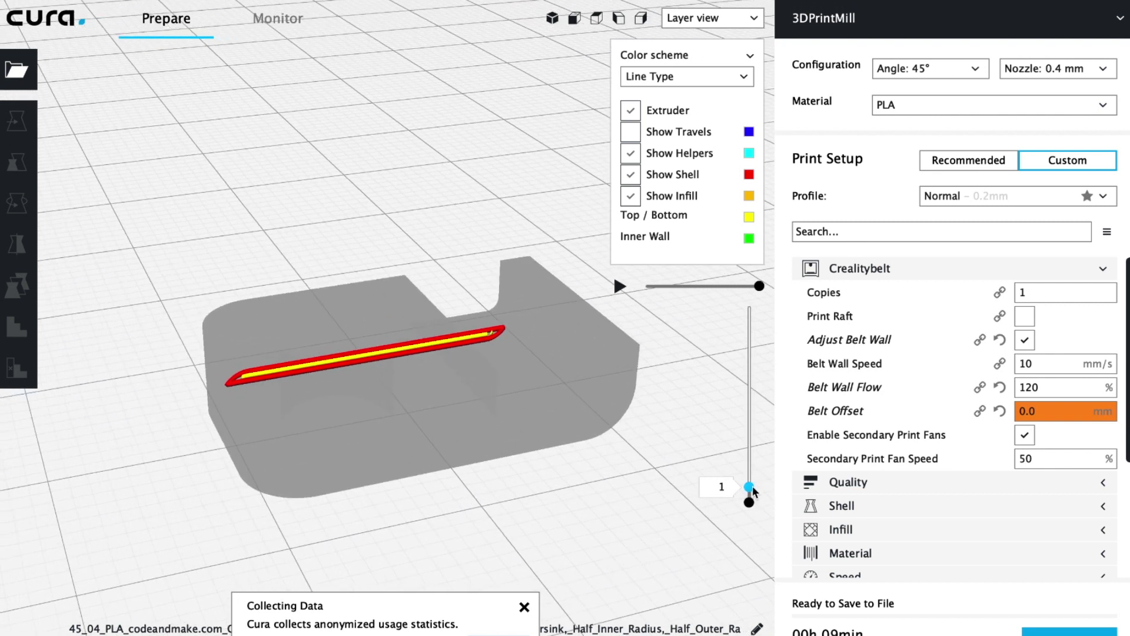
pyautogui.moveTo(752, 483); pyautogui.dragTo(752, 472)
pyautogui.moveTo(579, 494); pyautogui.dragTo(686, 507, button='right')
pyautogui.moveTo(751, 476); pyautogui.dragTo(749, 306)
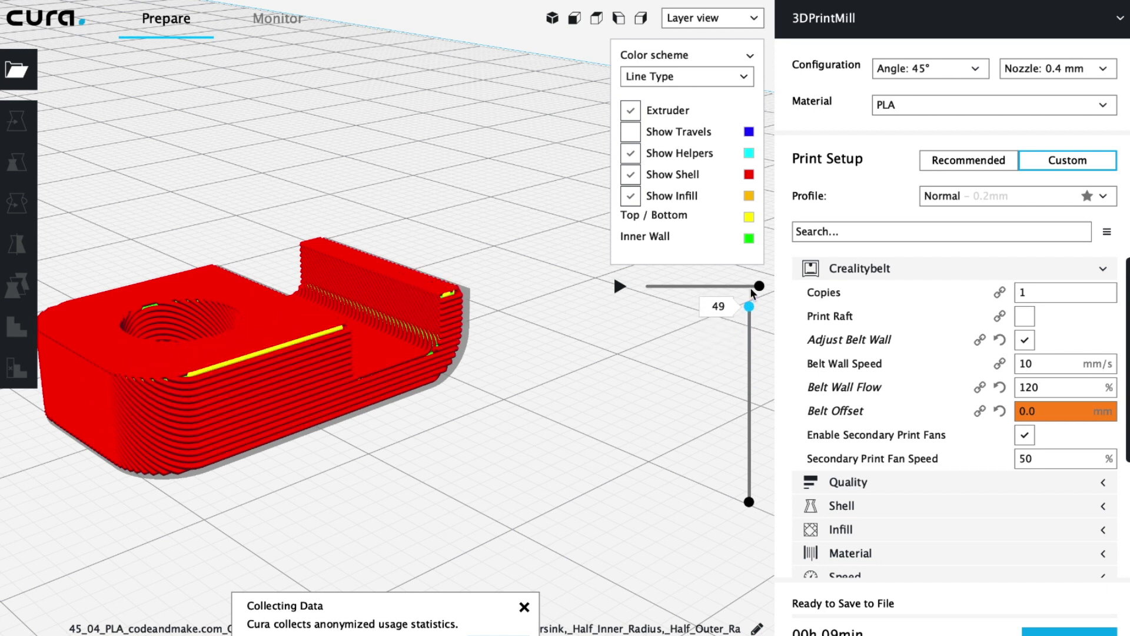
pyautogui.moveTo(497, 466); pyautogui.dragTo(559, 477, button='middle')
pyautogui.moveTo(559, 478); pyautogui.dragTo(570, 478, button='right')
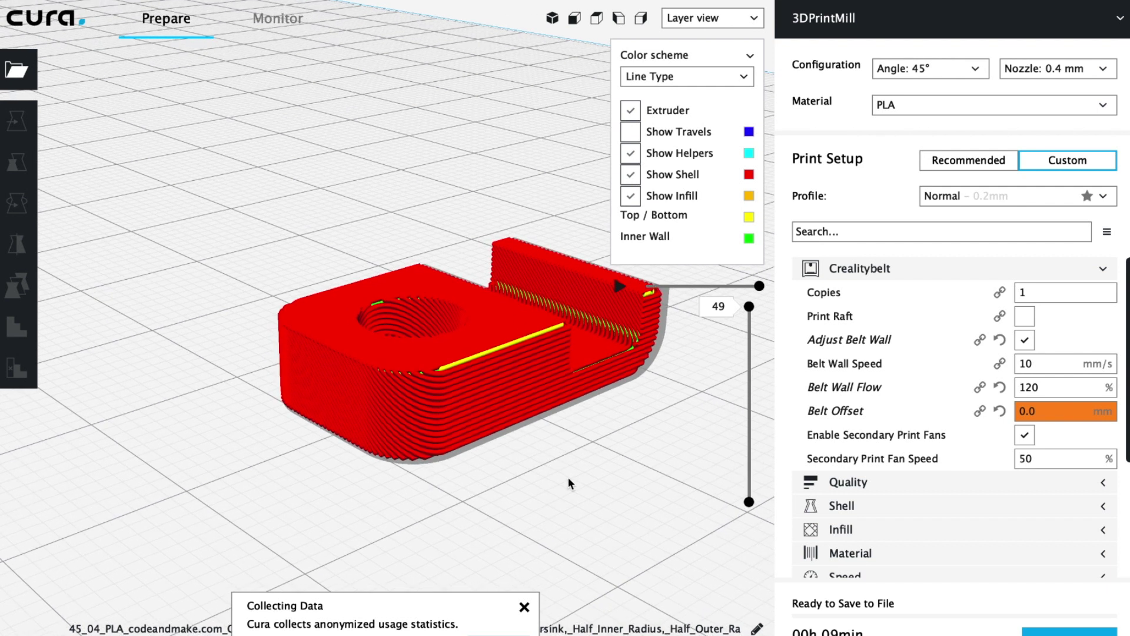
pyautogui.scroll(1, 550, 470)
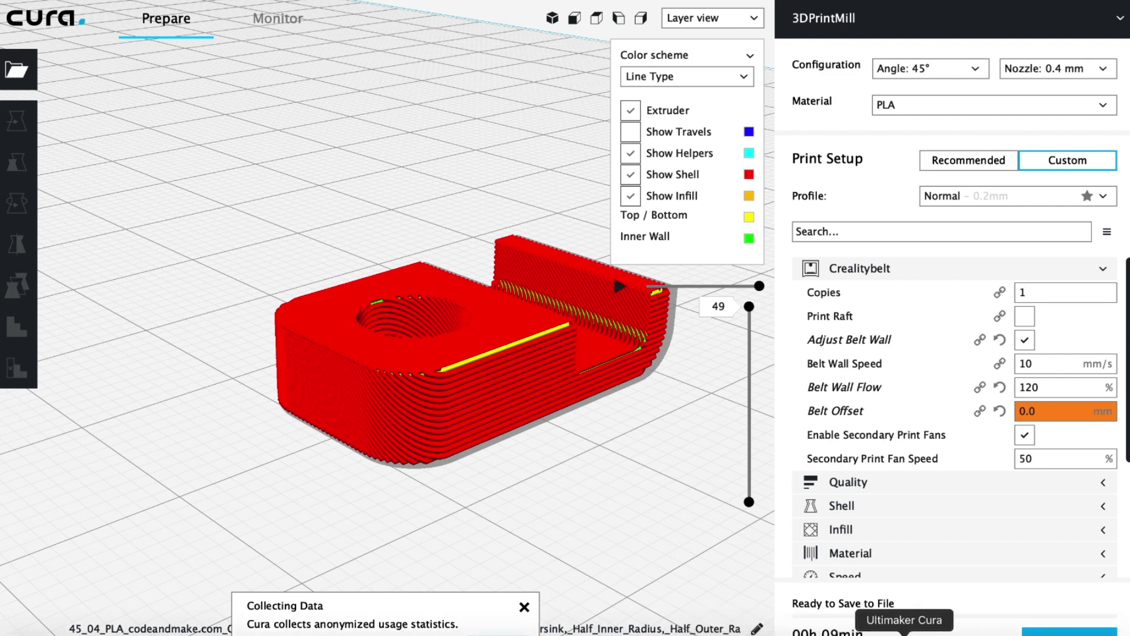
# Switch to Ultimaker Cura and rotate the cable clip upside down in the Prepare stage so its cable channel faces the build plate.
pyautogui.click(904, 635)
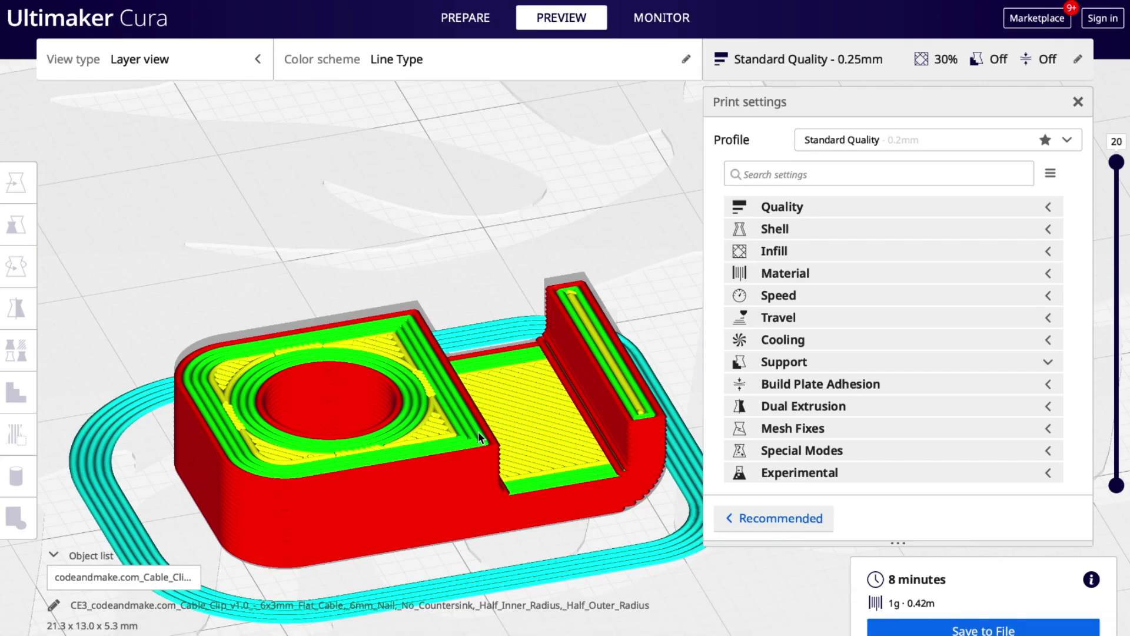
pyautogui.click(461, 442)
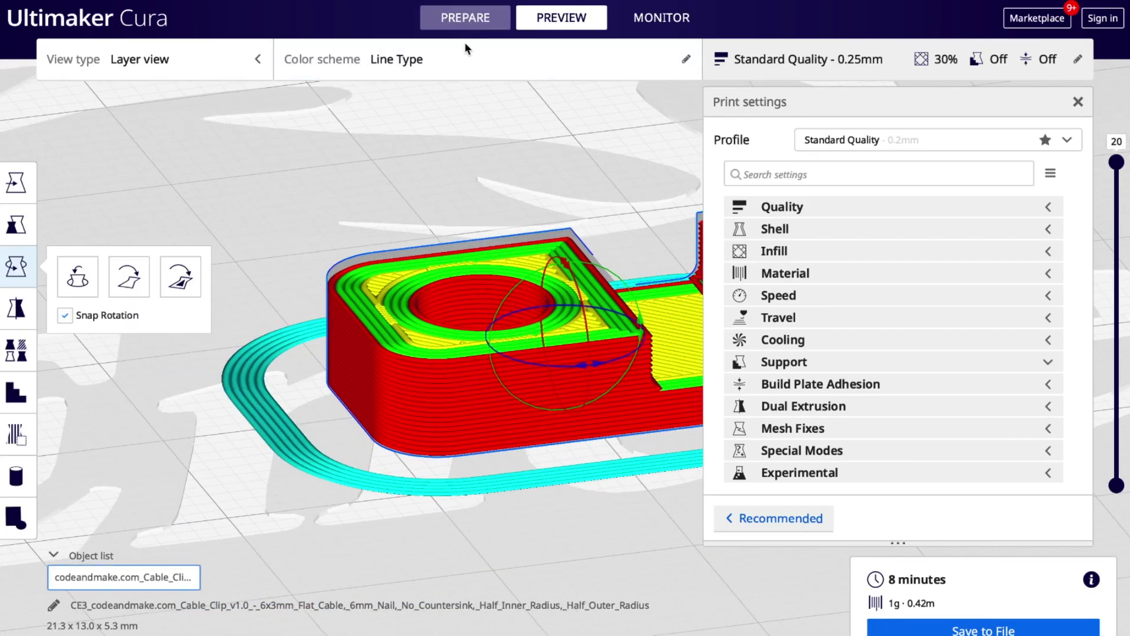
pyautogui.click(465, 18)
pyautogui.scroll(-5, 551, 427)
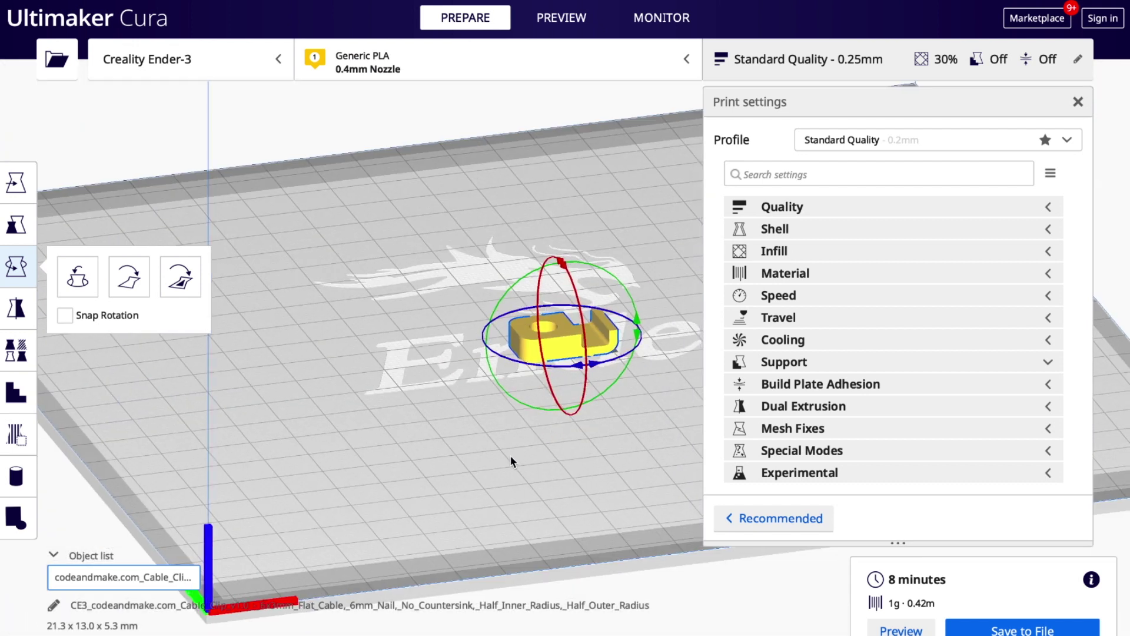
pyautogui.keyDown('shift'); pyautogui.moveTo(528, 453); pyautogui.dragTo(460, 463); pyautogui.keyUp('shift')
pyautogui.moveTo(500, 284); pyautogui.dragTo(500, 264)
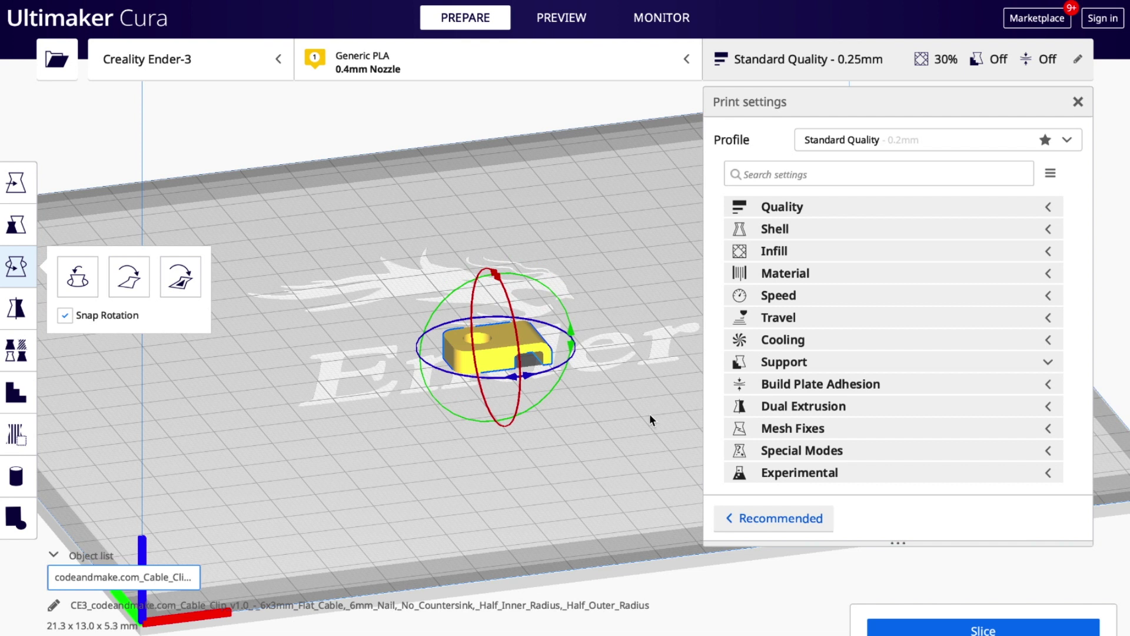
pyautogui.click(649, 413)
# Slice the flipped clip and run its layer preview down to layer 14 and back to the top layer.
pyautogui.scroll(5, 581, 363)
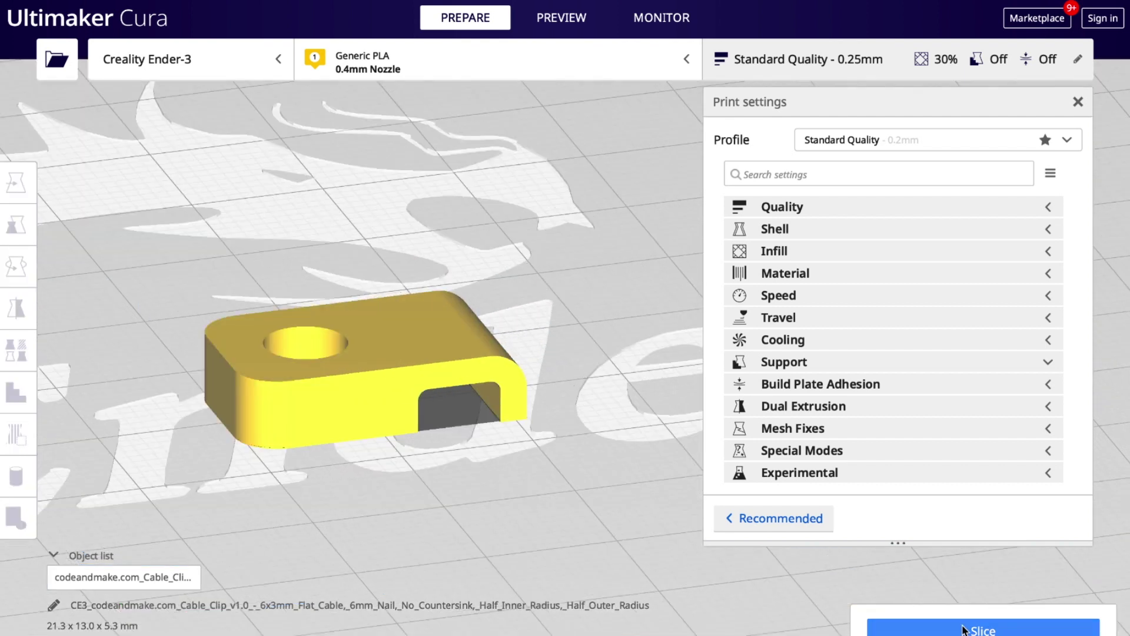
pyautogui.click(964, 629)
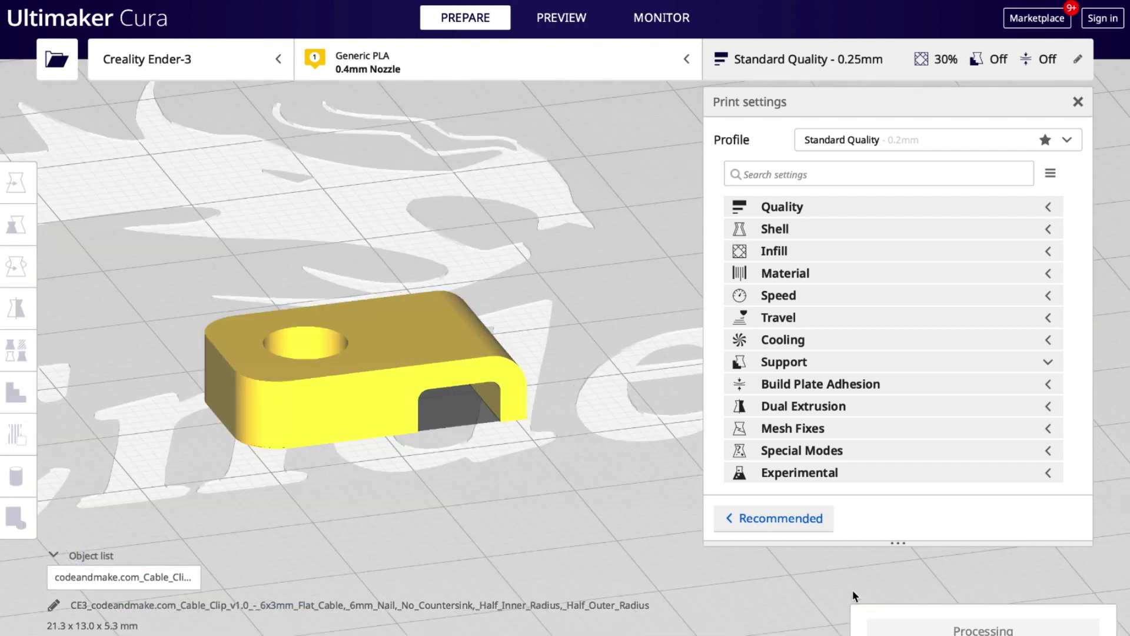
pyautogui.click(920, 630)
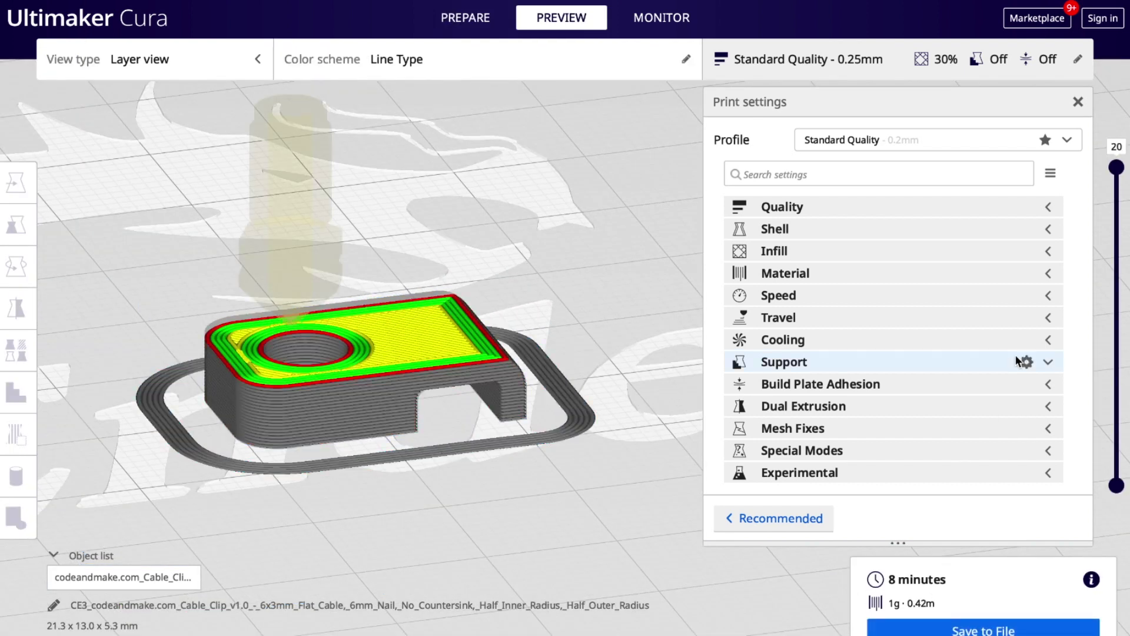
pyautogui.moveTo(1116, 168); pyautogui.dragTo(1114, 271)
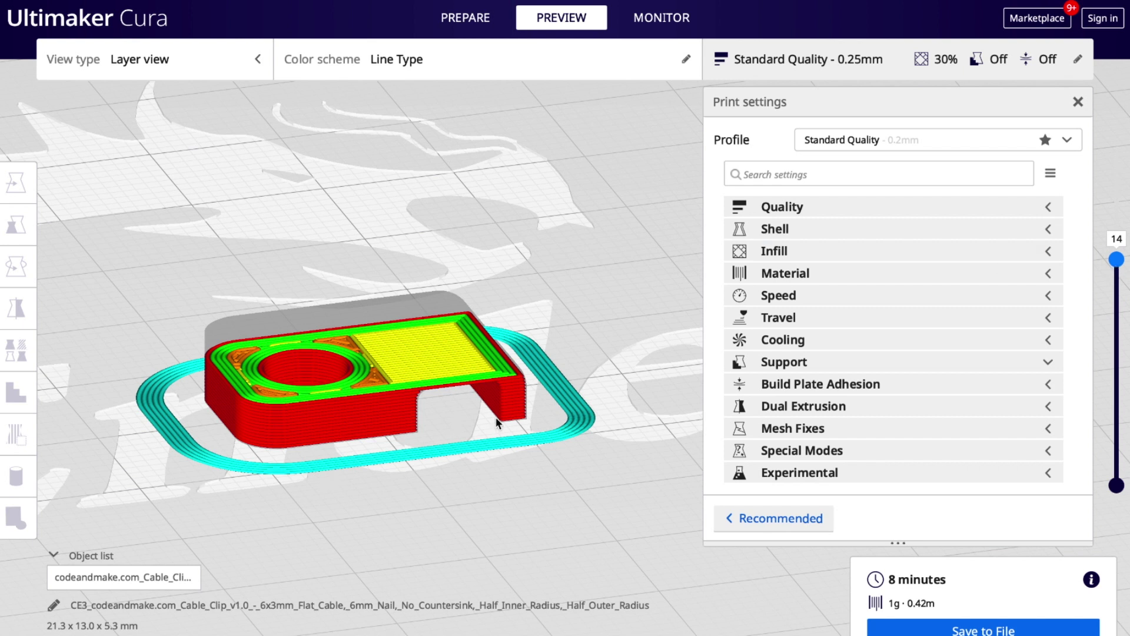
pyautogui.moveTo(1117, 260); pyautogui.dragTo(1116, 152)
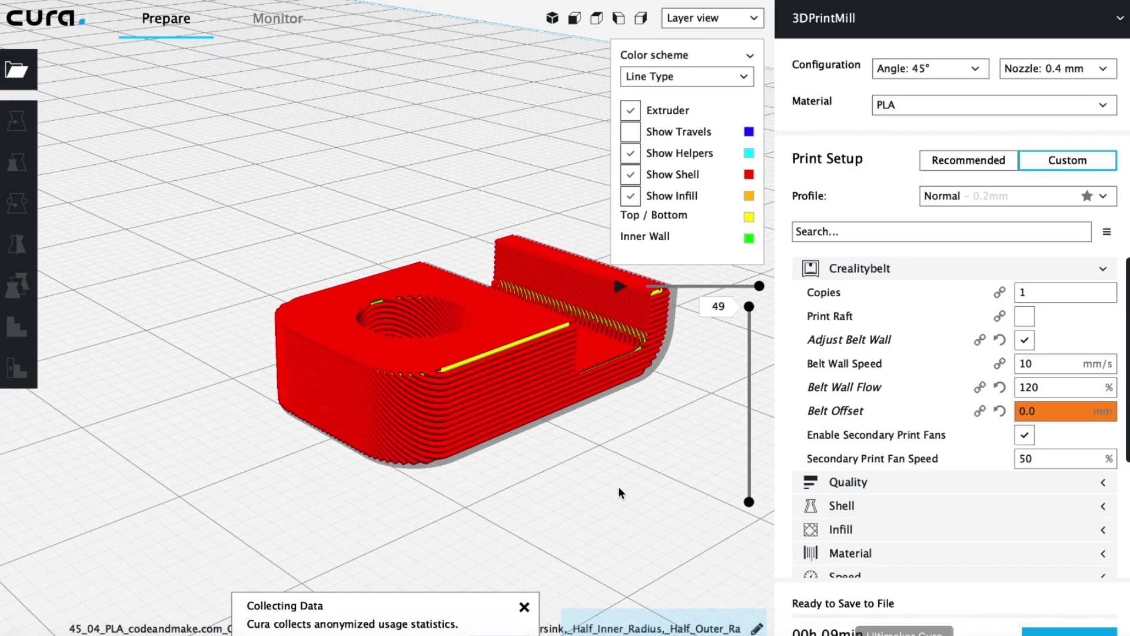
# Switch to CrealityBelt Cura, rotate the clip upside down on the belt, and show its layers up to layer 49.
pyautogui.press('r')
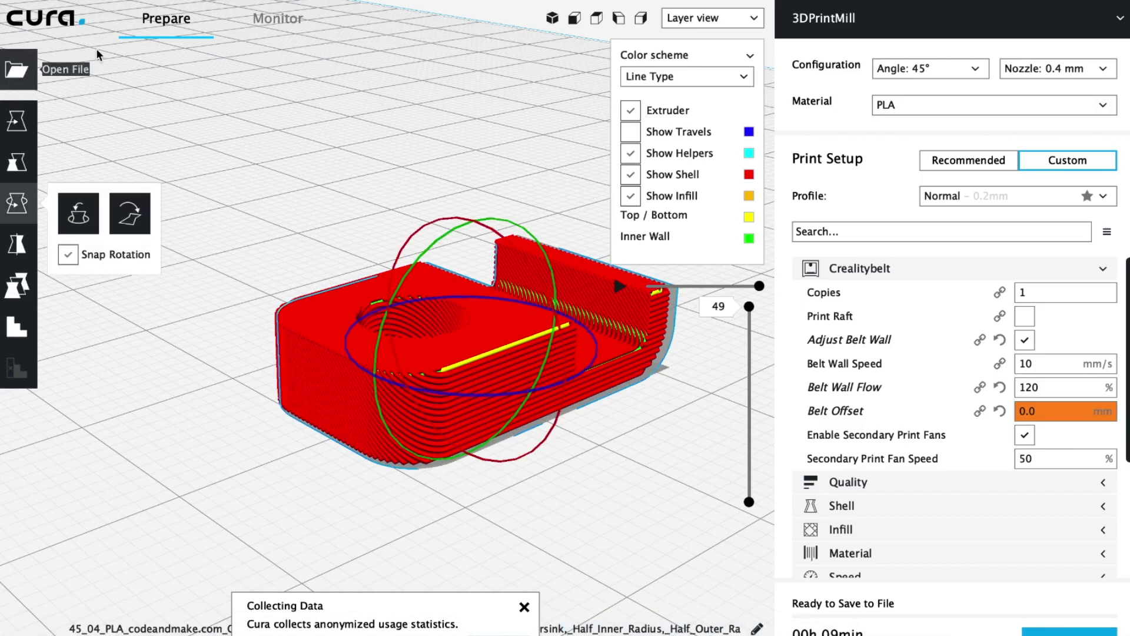
pyautogui.moveTo(495, 234); pyautogui.dragTo(182, 359)
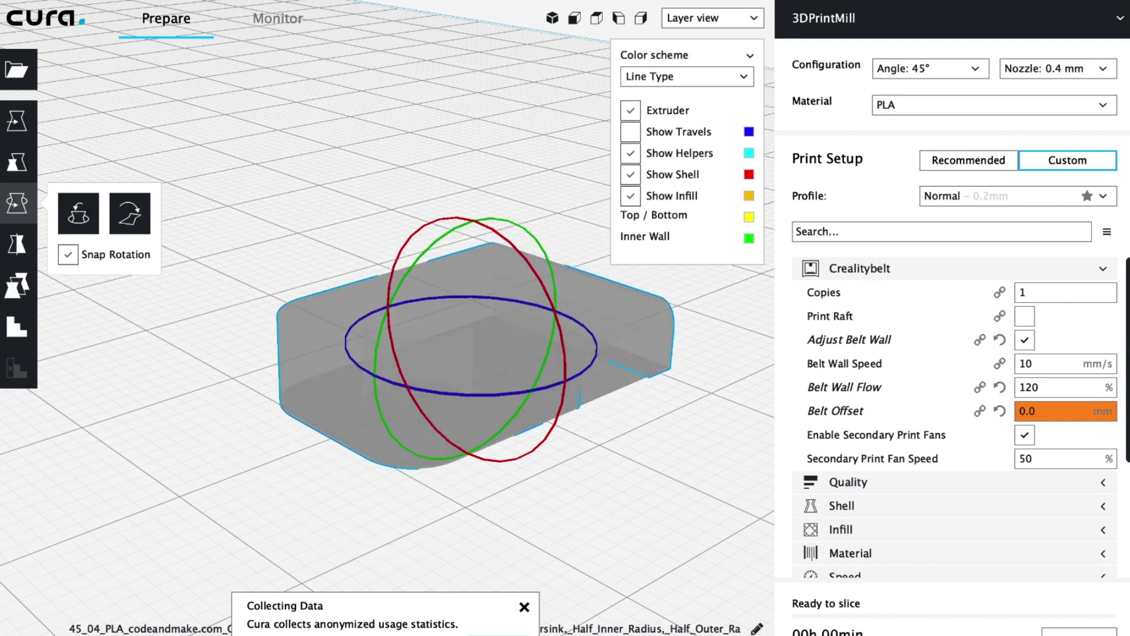
pyautogui.moveTo(757, 309)
pyautogui.mouseDown()
pyautogui.moveTo(757, 542)
pyautogui.moveTo(766, 308)
pyautogui.mouseUp()
pyautogui.scroll(-8, 651, 471)
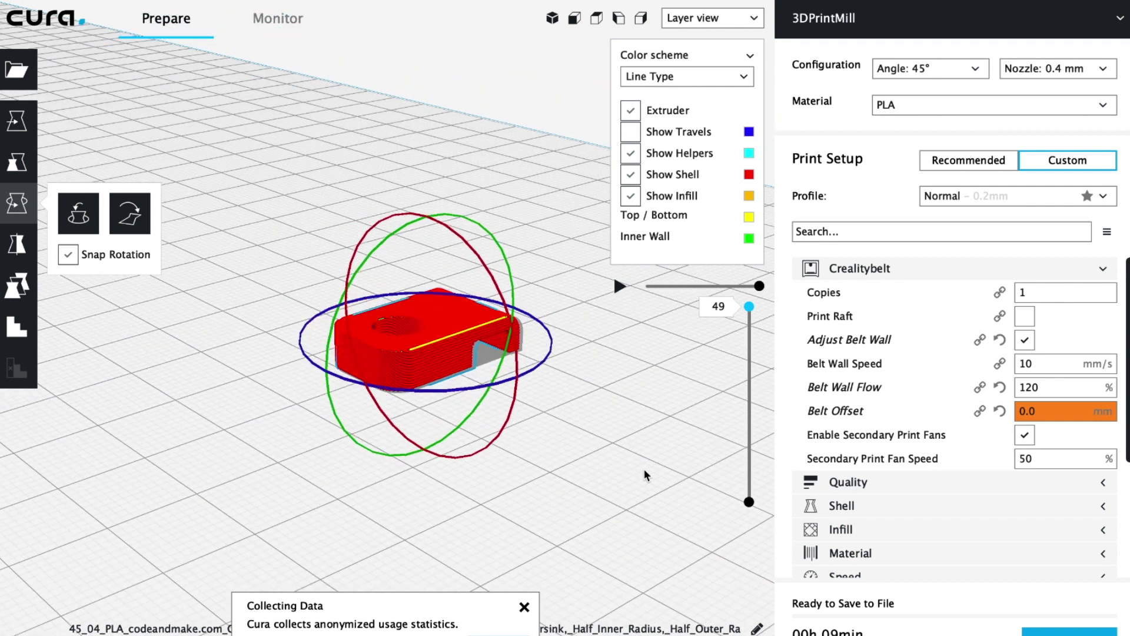
pyautogui.scroll(-1, 646, 476)
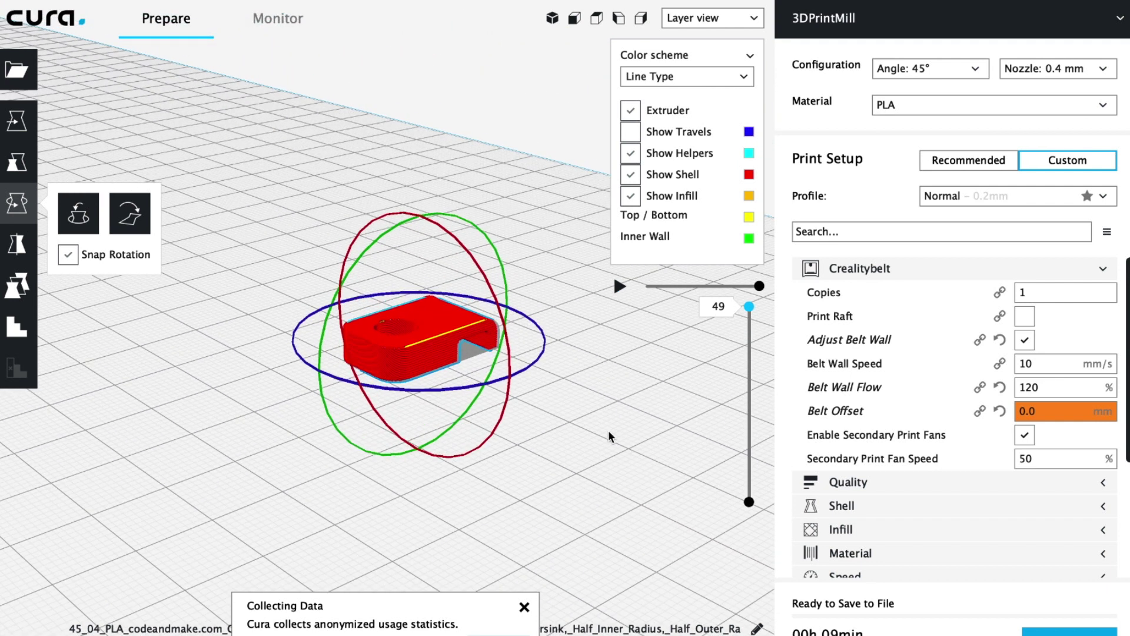
# Rotate the belt-printed clip back so its cable channel faces up, and show all open windows.
pyautogui.moveTo(453, 244); pyautogui.dragTo(208, 415)
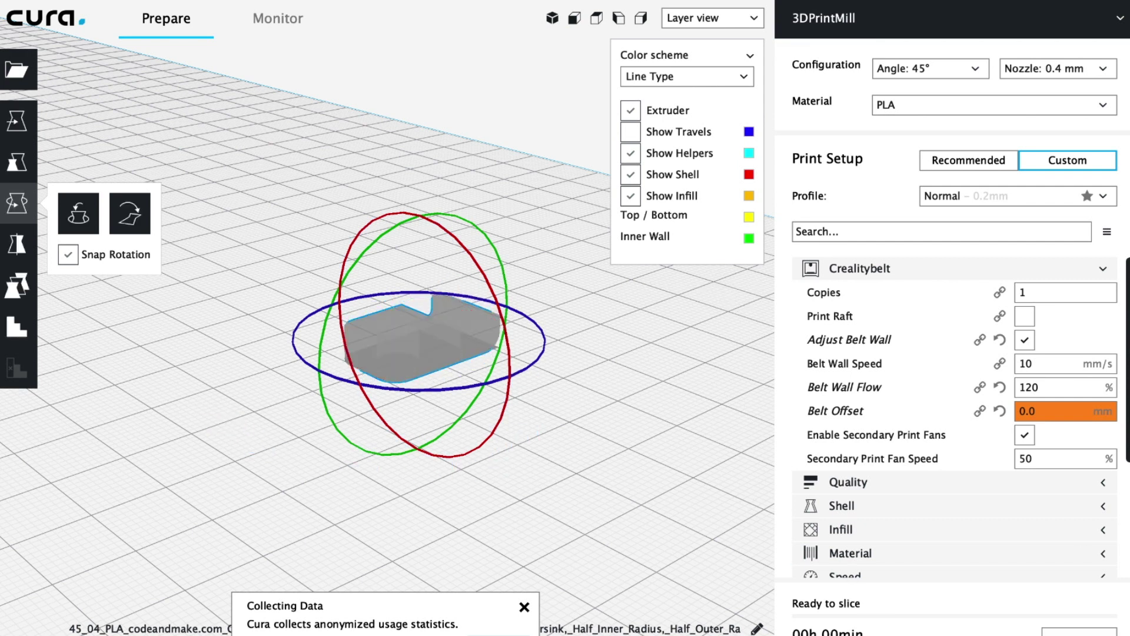
pyautogui.hotkey('ctrl', 'Up')
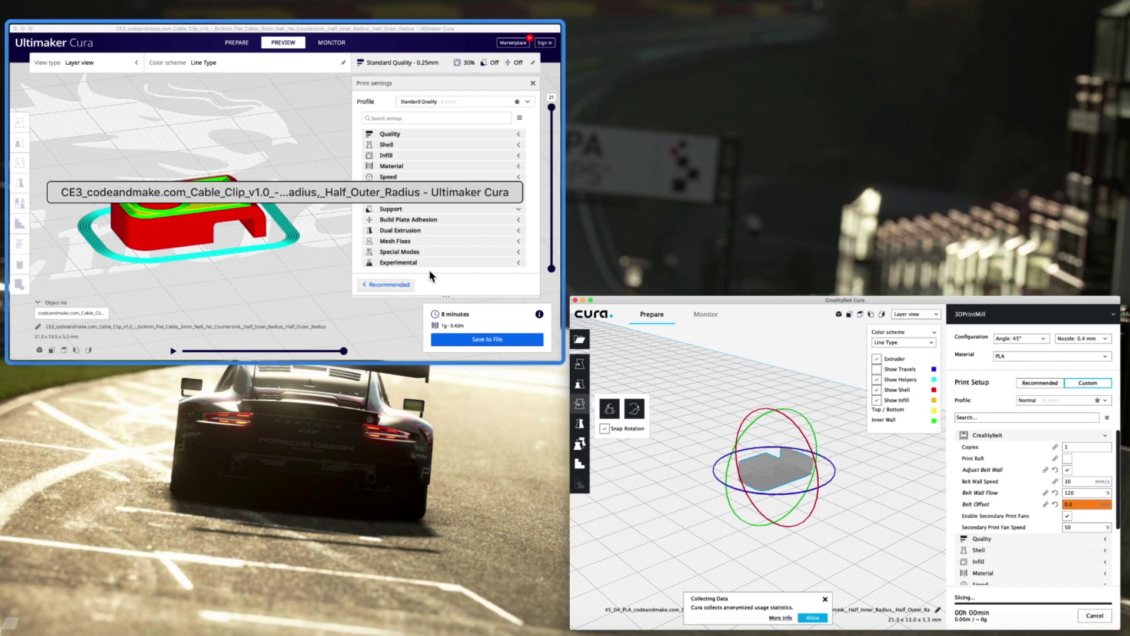
# Switch to Ultimaker Cura and, in the Prepare stage, multiply the cable clip on the Ender-3 build plate with 29 copies.
pyautogui.click(444, 275)
pyautogui.click(373, 384)
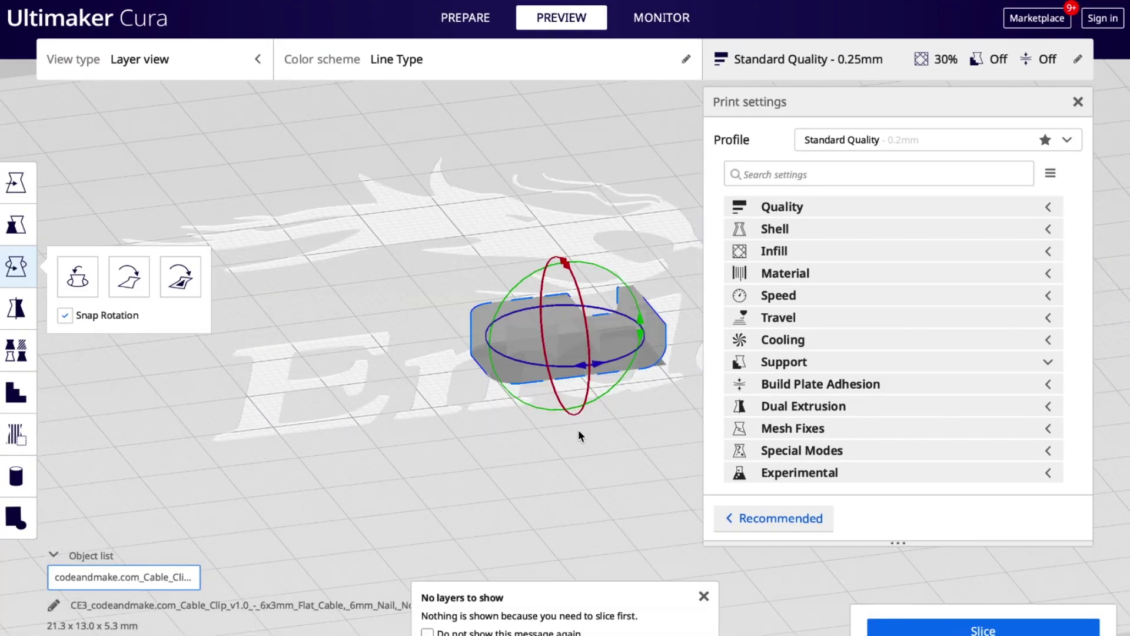
pyautogui.scroll(-5, 591, 430)
pyautogui.moveTo(594, 430); pyautogui.dragTo(523, 428, button='middle')
pyautogui.scroll(-3, 524, 429)
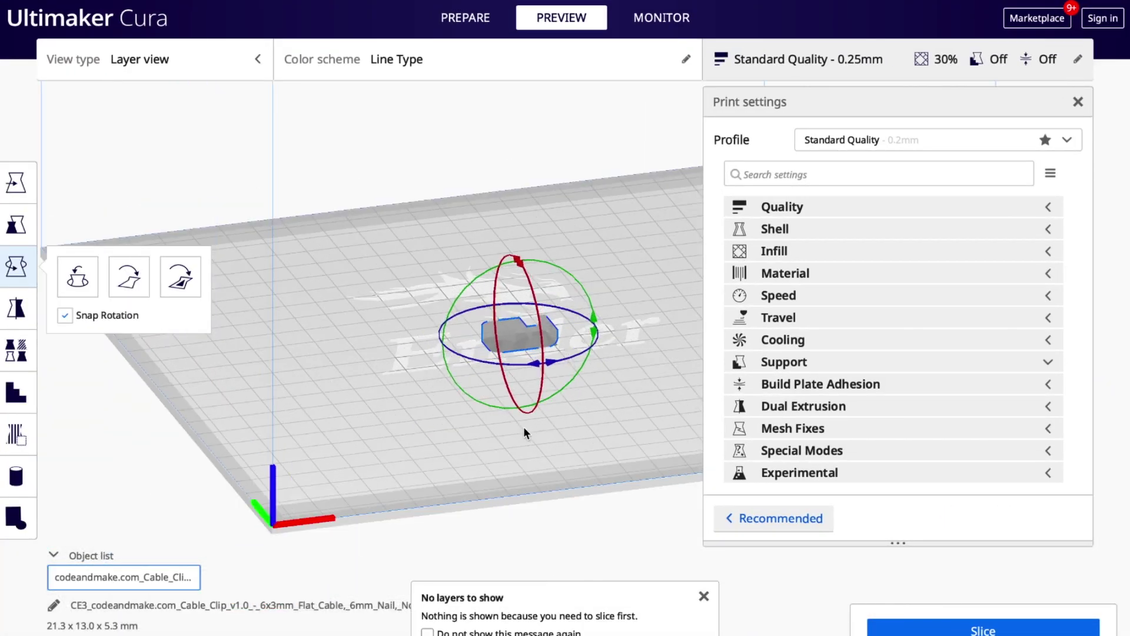
pyautogui.scroll(3, 589, 412)
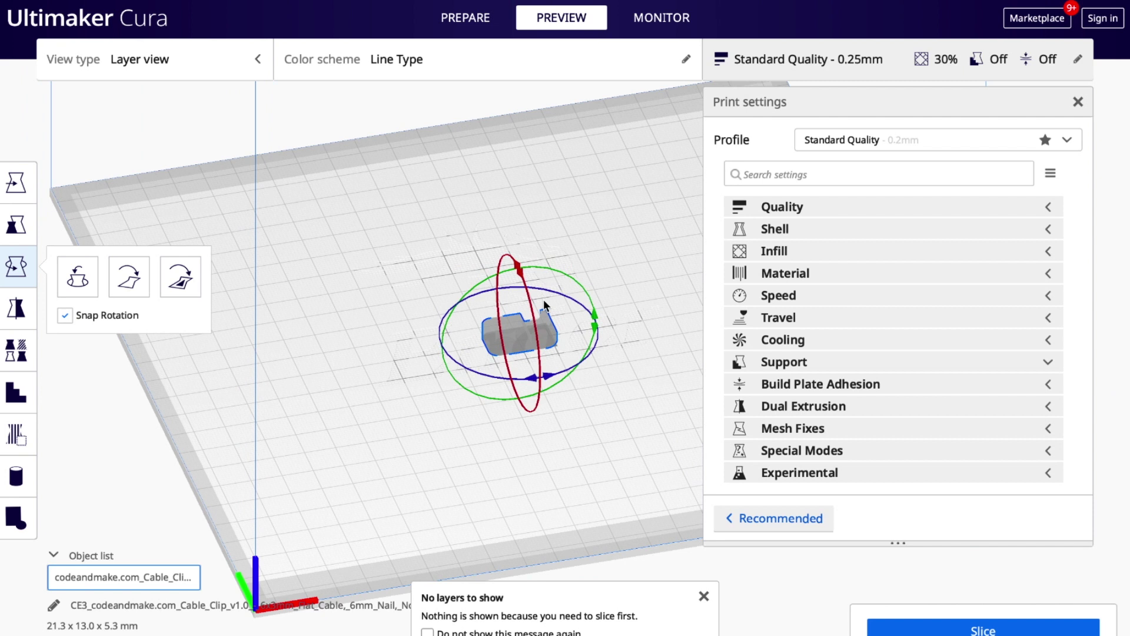
pyautogui.click(450, 25)
pyautogui.rightClick(508, 341)
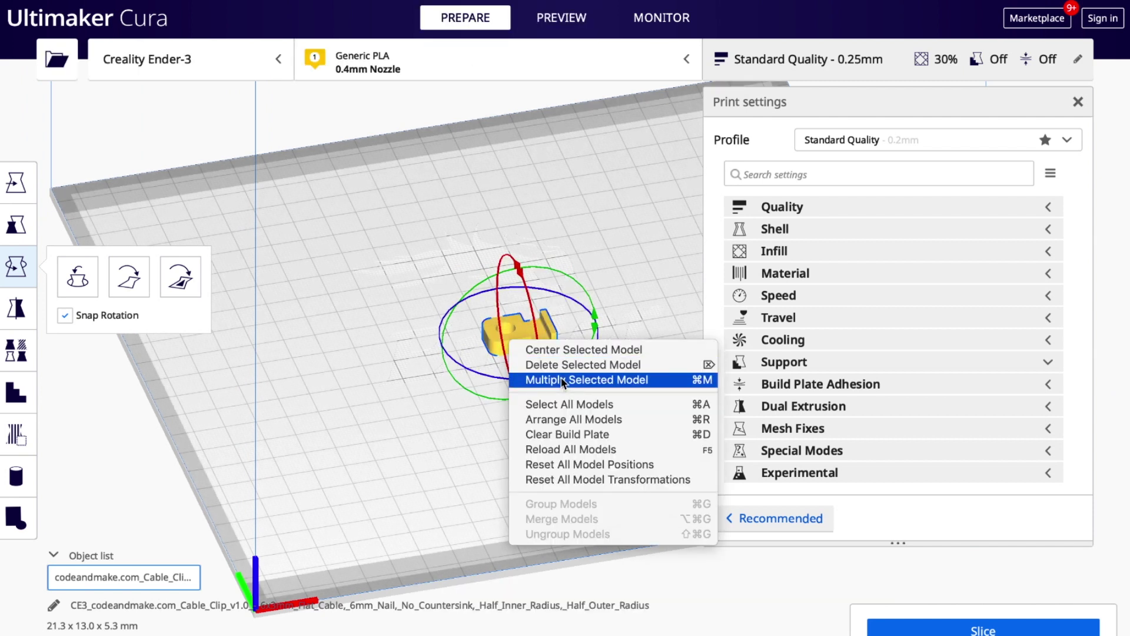
pyautogui.click(561, 378)
pyautogui.write('29')
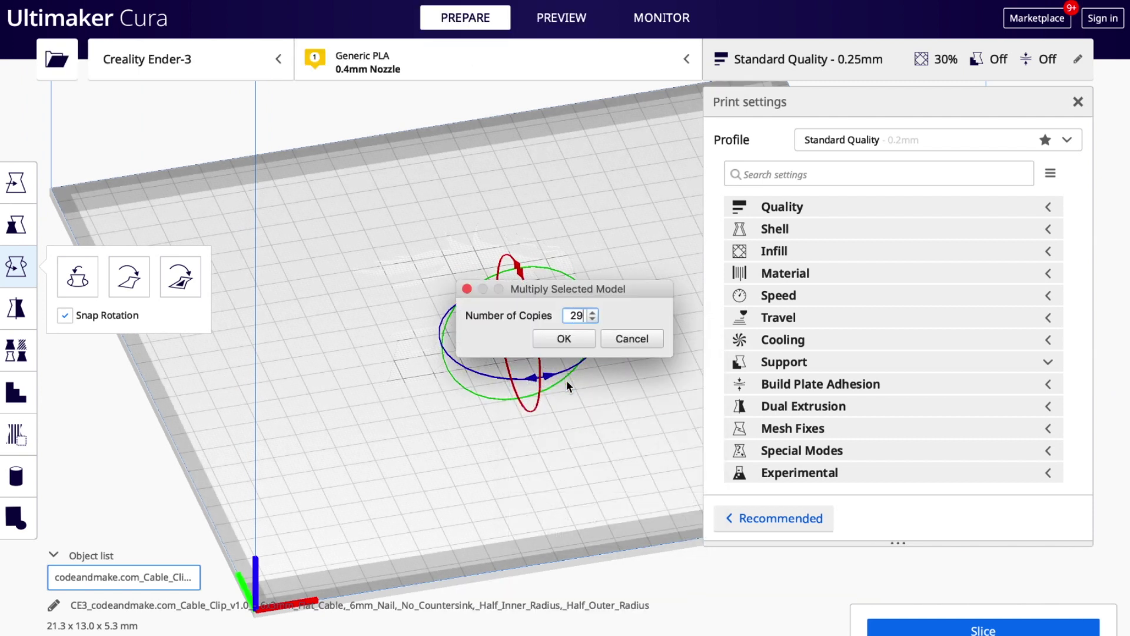
pyautogui.click(572, 339)
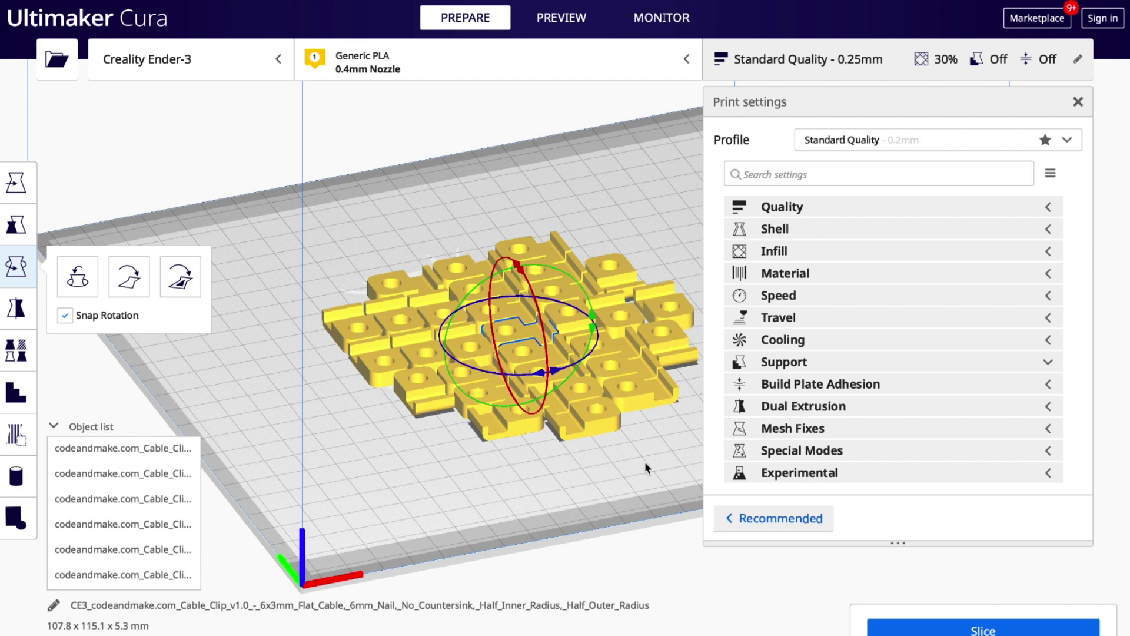
pyautogui.moveTo(595, 507); pyautogui.dragTo(557, 492, button='right')
pyautogui.scroll(-5, 546, 486)
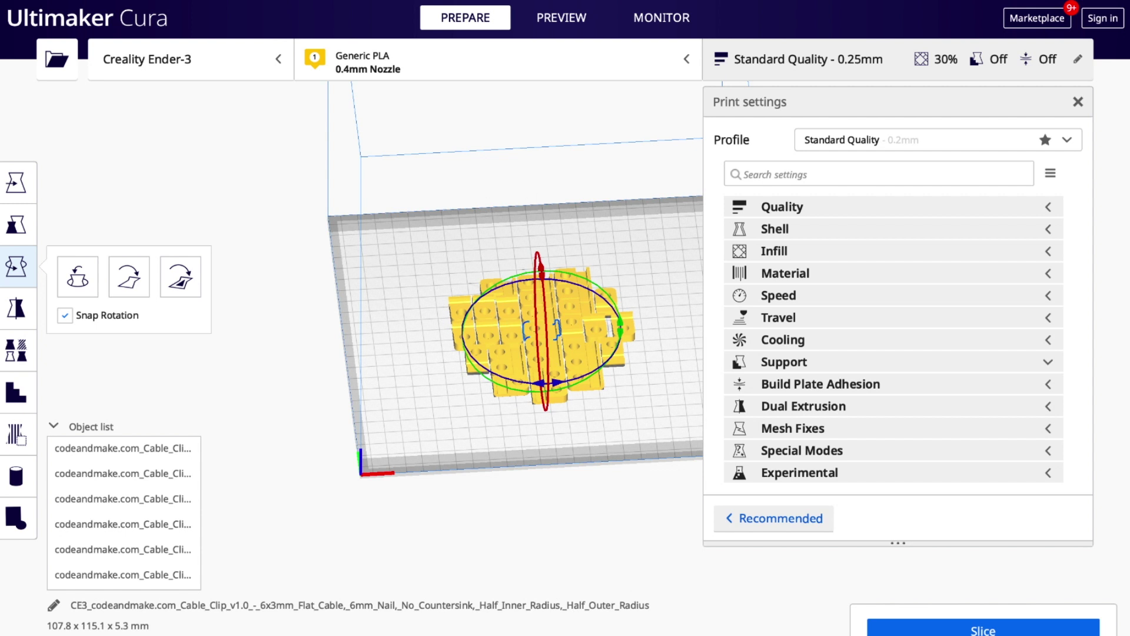
# Switch to CrealityBelt Cura and set the number of belt copies of the cable clip to 100.
pyautogui.click(928, 632)
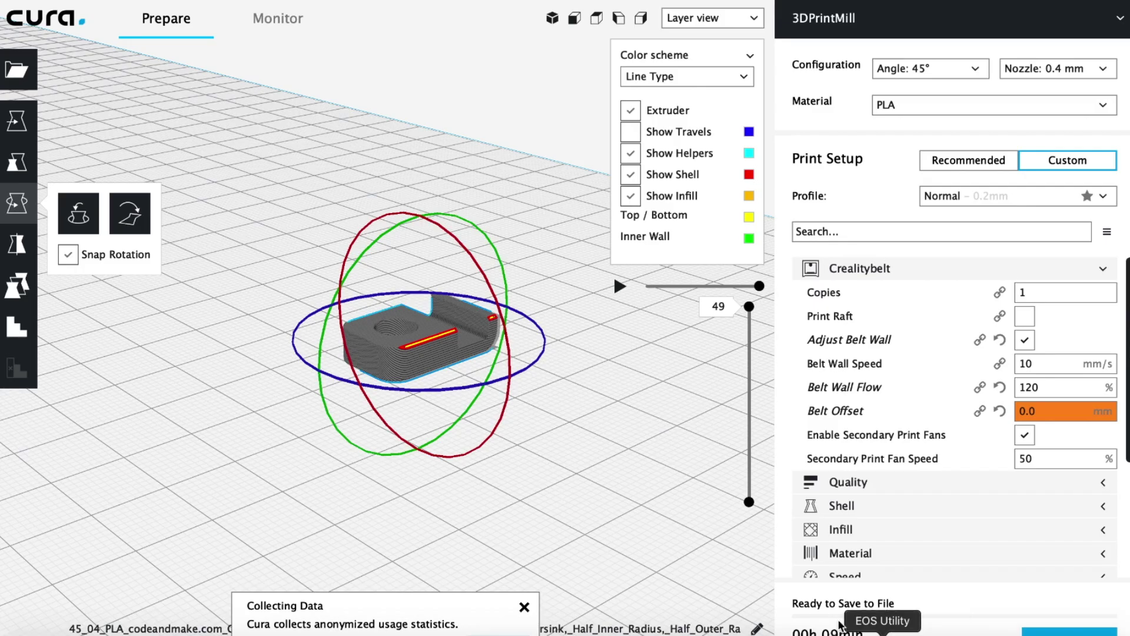
pyautogui.click(1062, 292)
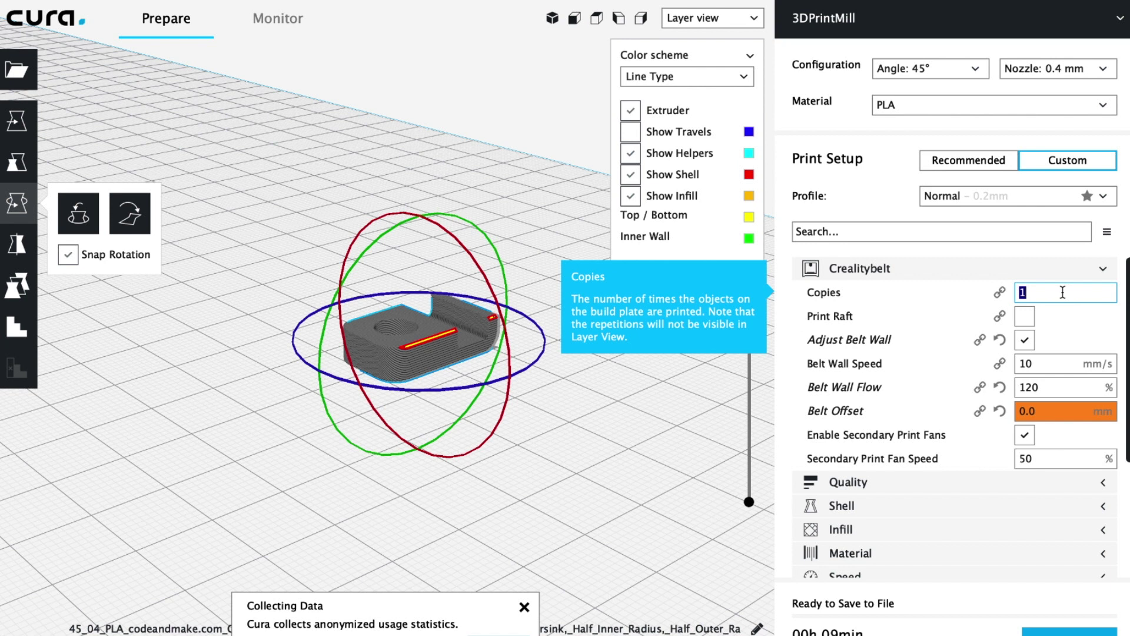
pyautogui.write('00')
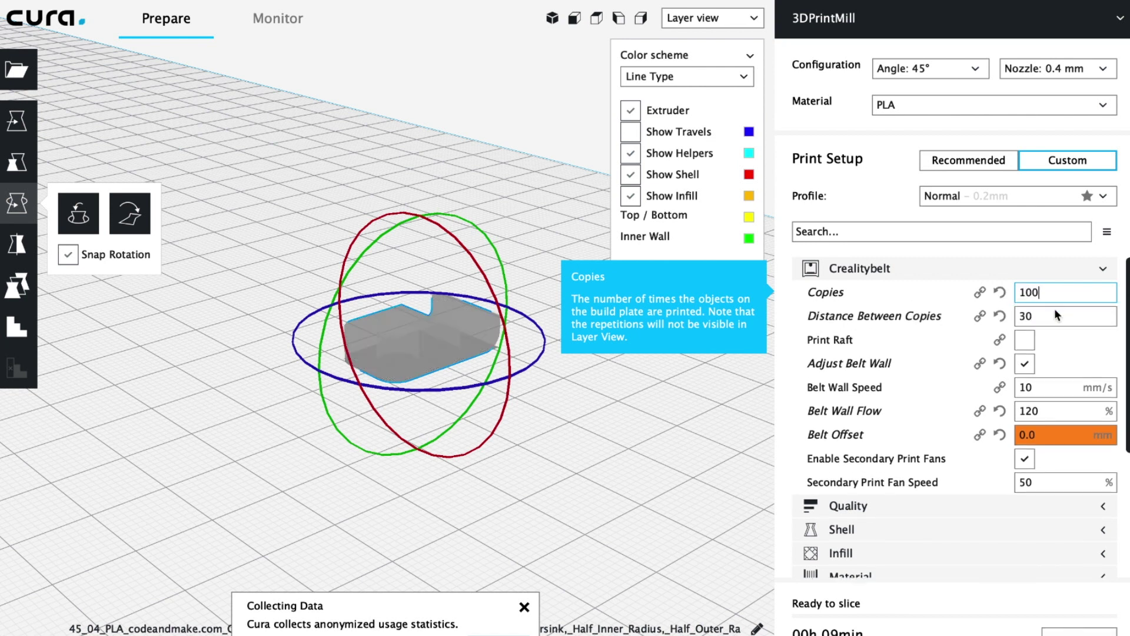
pyautogui.doubleClick(1030, 319)
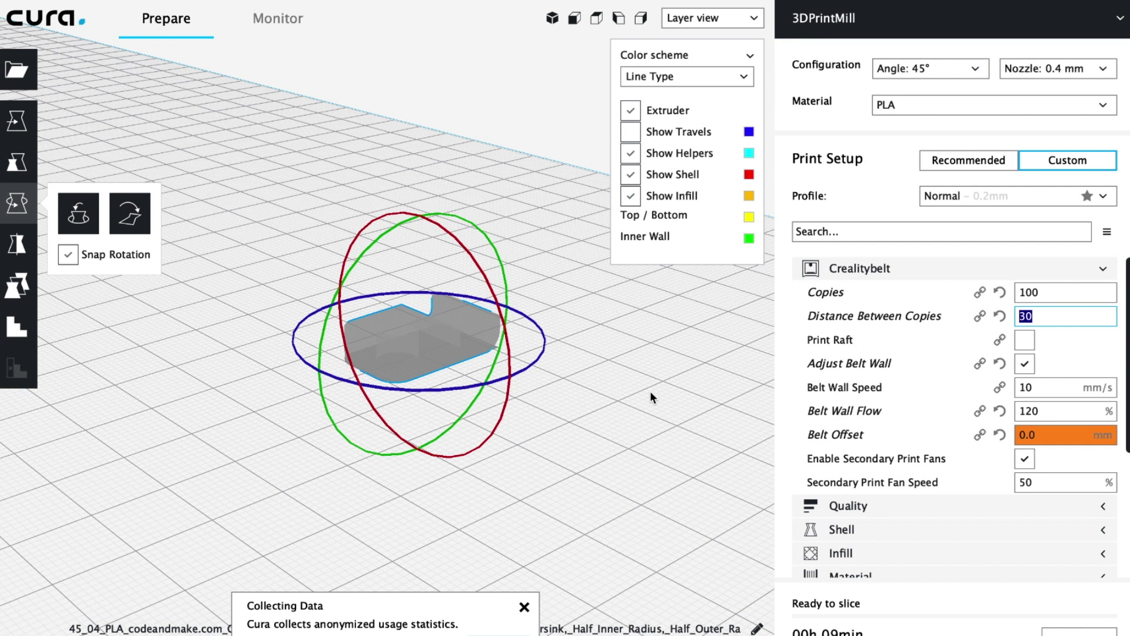
pyautogui.click(1069, 293)
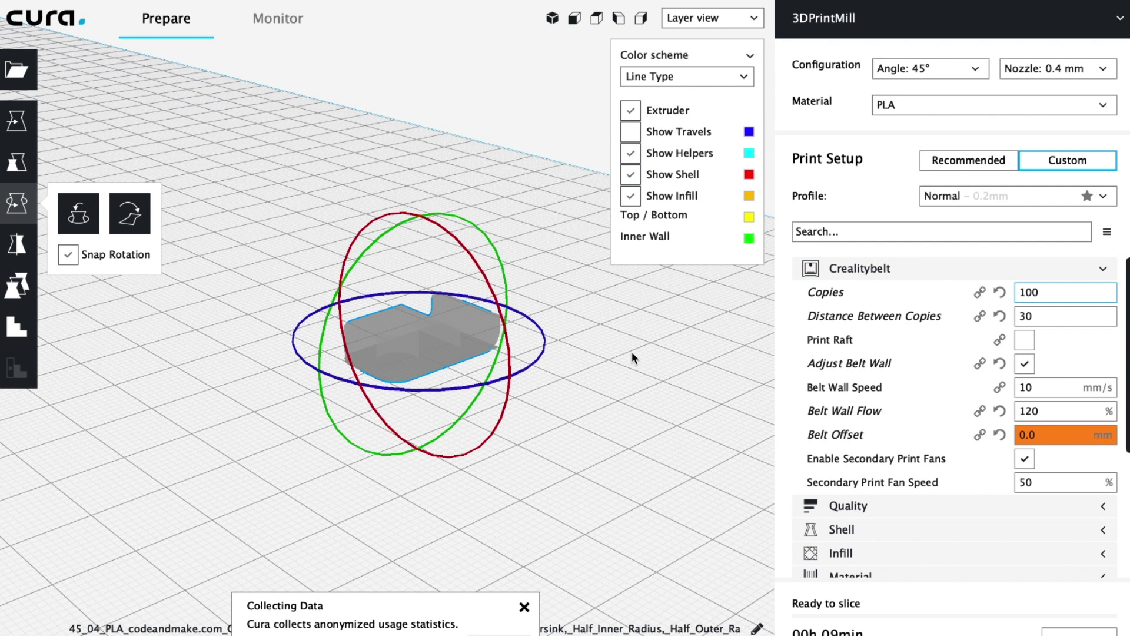
# Expand and examine the belt printer's Quality, Shell and Infill settings, and return to the Crealitybelt settings.
pyautogui.scroll(-3, 938, 352)
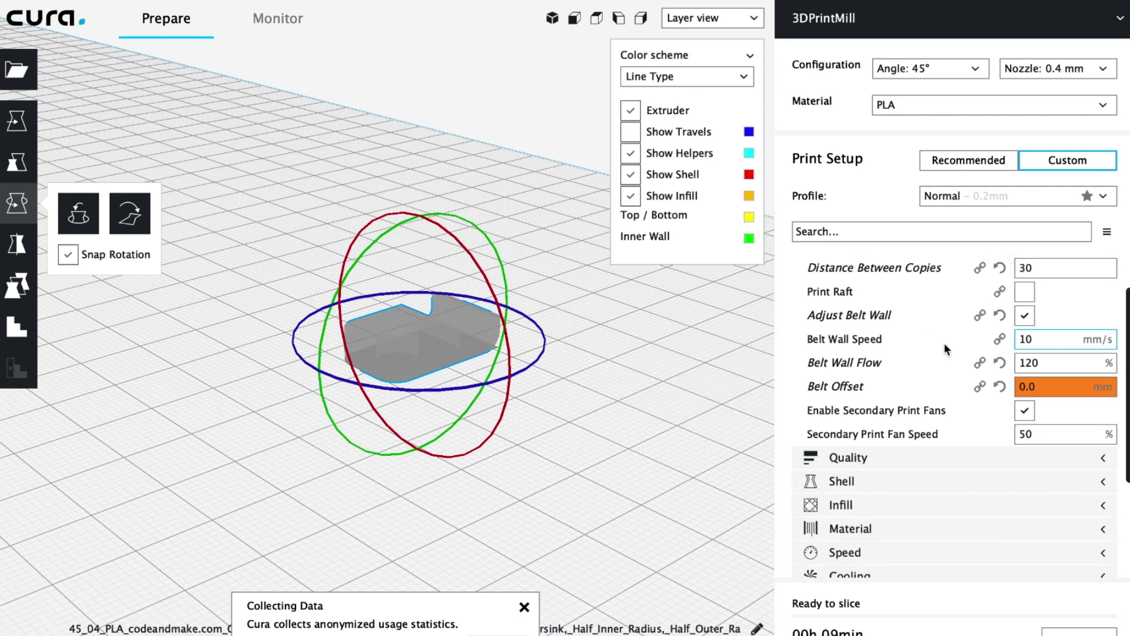
pyautogui.scroll(-5, 962, 397)
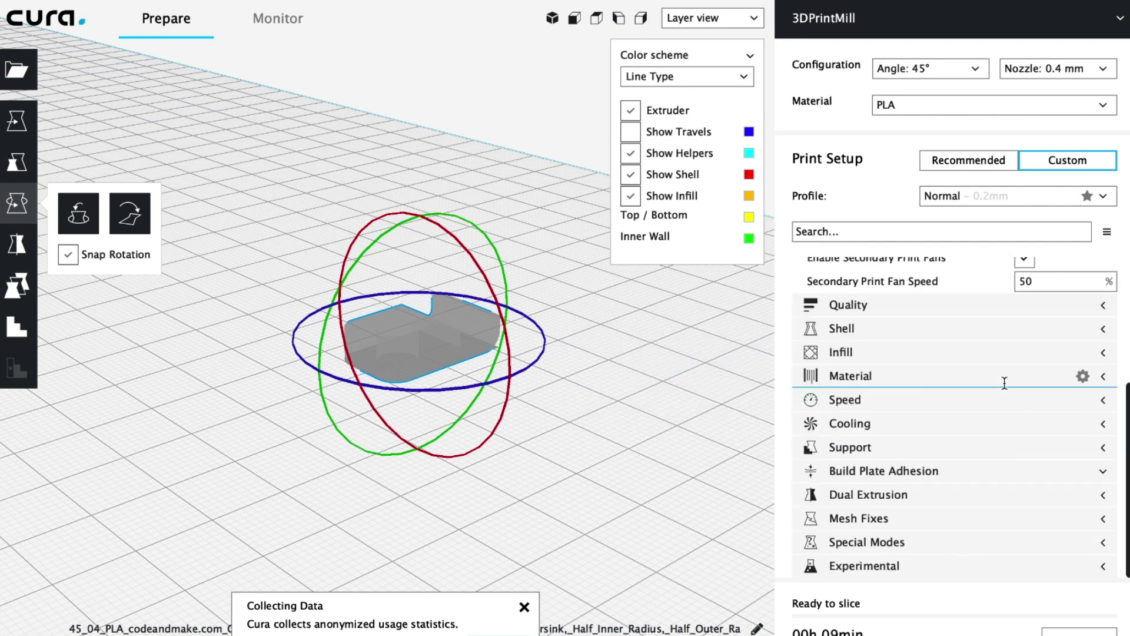
pyautogui.click(1102, 305)
pyautogui.click(1099, 356)
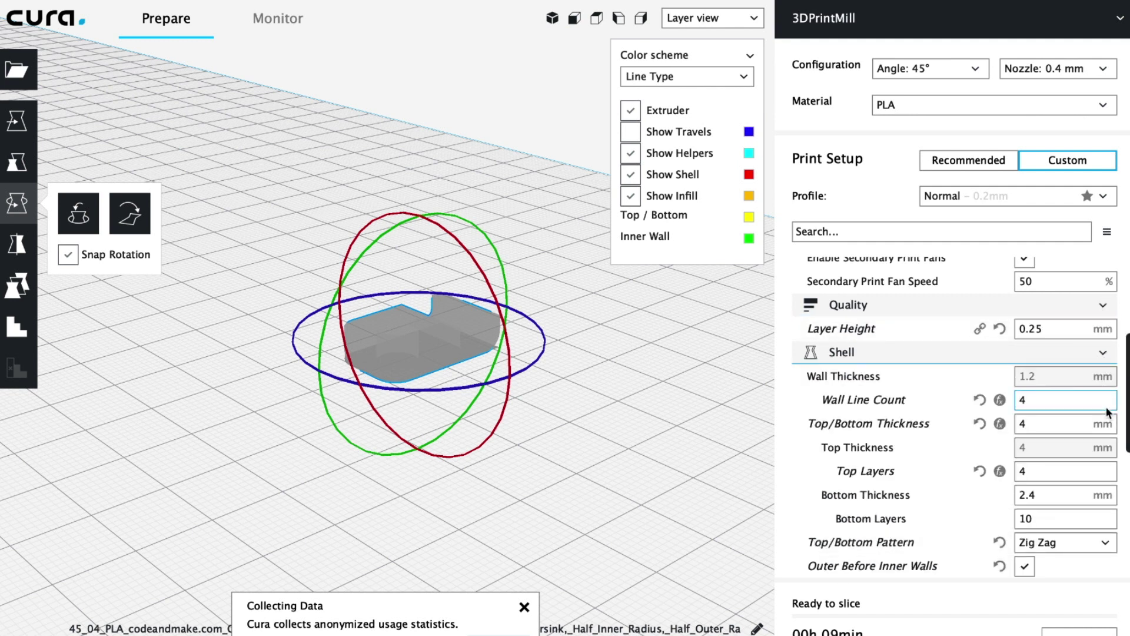
pyautogui.scroll(-5, 1089, 418)
pyautogui.click(1102, 492)
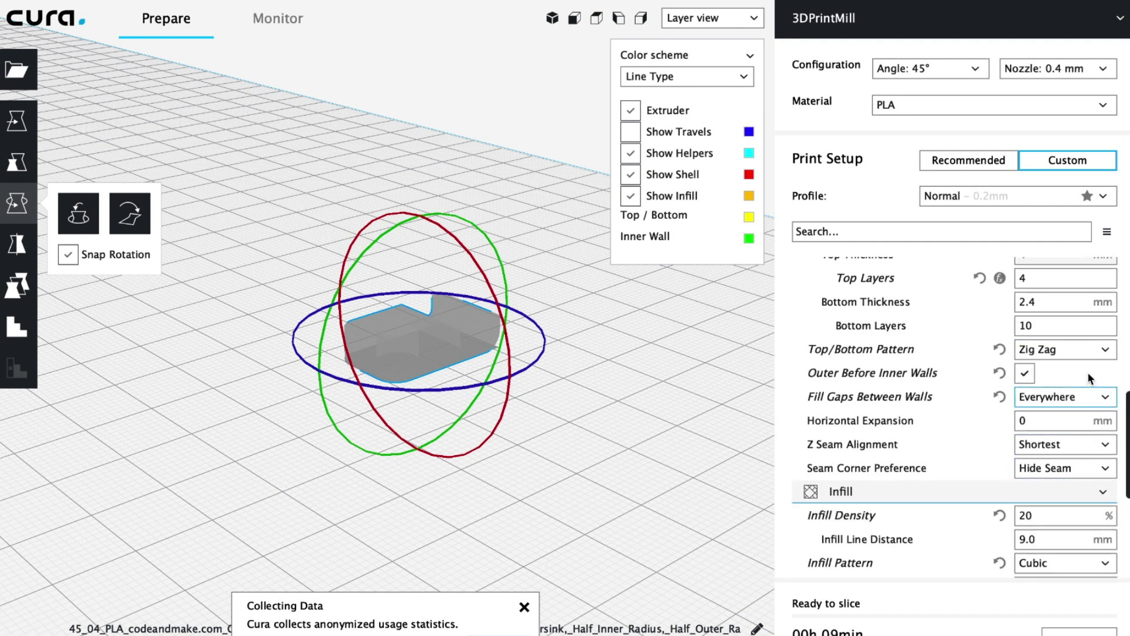
pyautogui.scroll(-5, 1094, 447)
pyautogui.click(1105, 425)
pyautogui.scroll(10, 1076, 381)
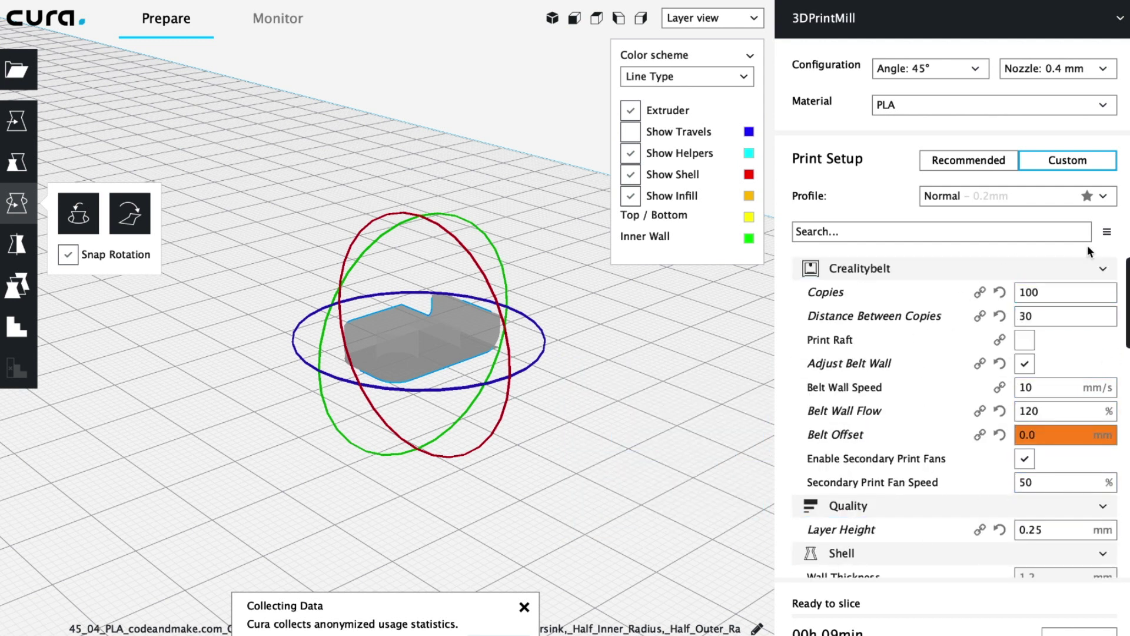
# Check the Belt Wall Speed setting and run the clip's layer preview down to layer 1 and back up to the top layer.
pyautogui.moveTo(1052, 392)
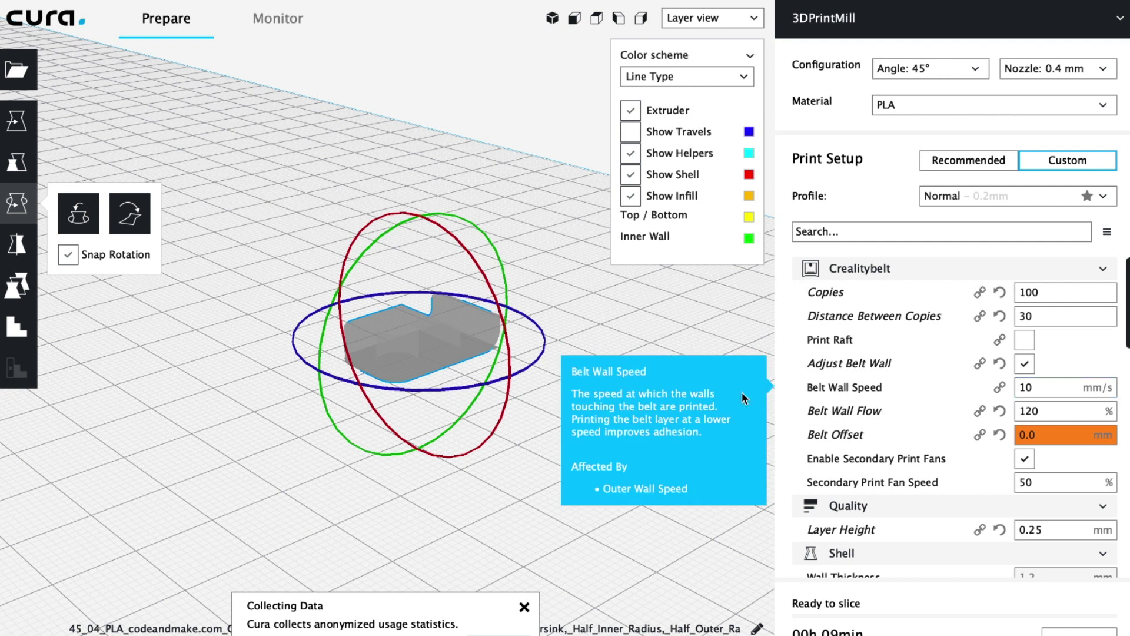
pyautogui.scroll(6, 352, 309)
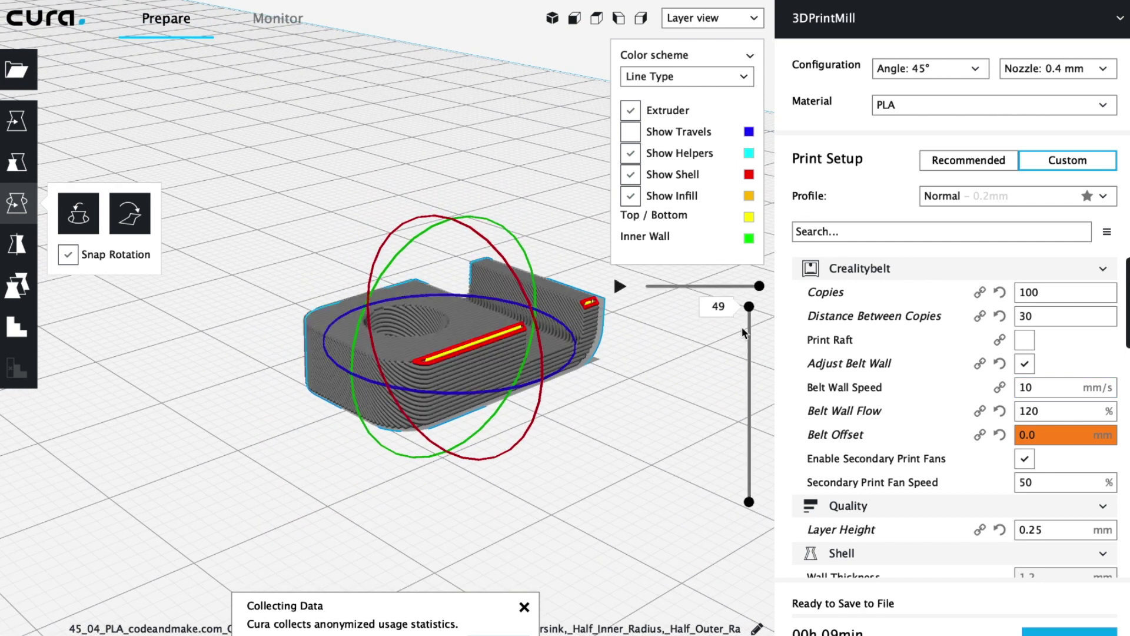
pyautogui.moveTo(749, 306); pyautogui.dragTo(751, 530)
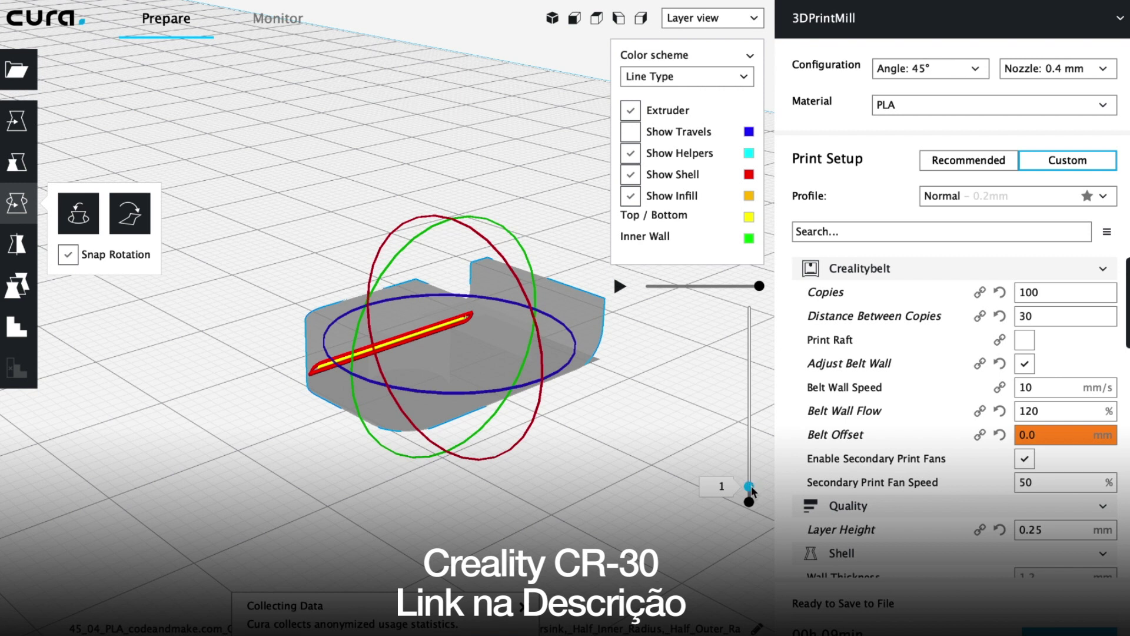
pyautogui.doubleClick(1019, 387)
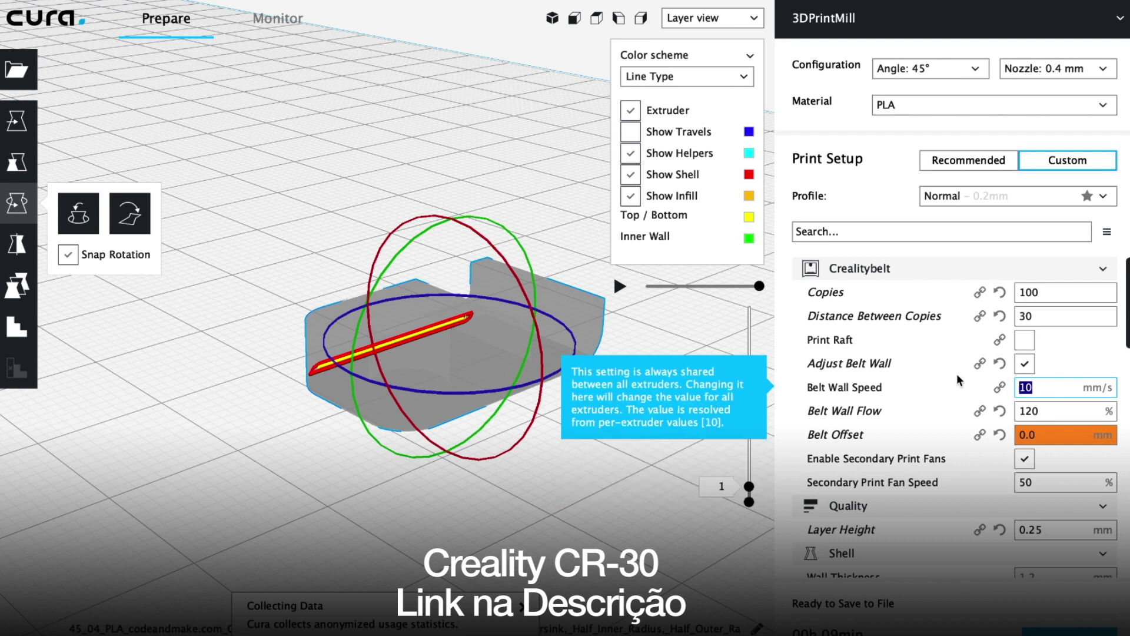
pyautogui.click(718, 471)
pyautogui.moveTo(751, 489); pyautogui.dragTo(750, 278)
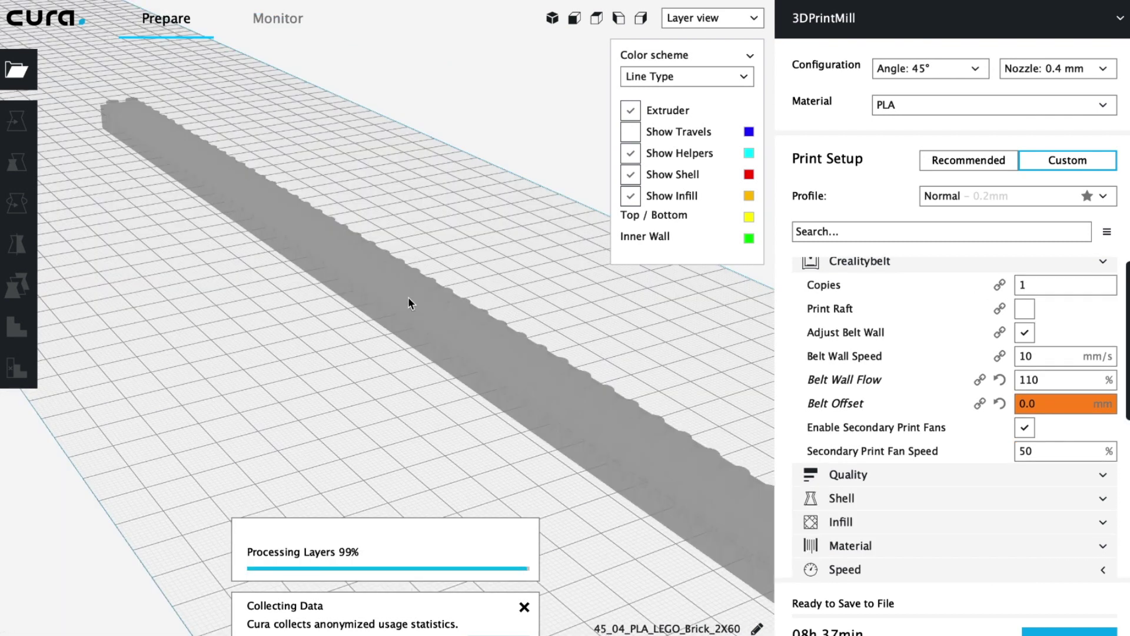
# Run the 2X60 LEGO brick's layer preview down to its early layers and back up to layer 1728, inspecting the brick along the belt.
pyautogui.scroll(-3, 448, 298)
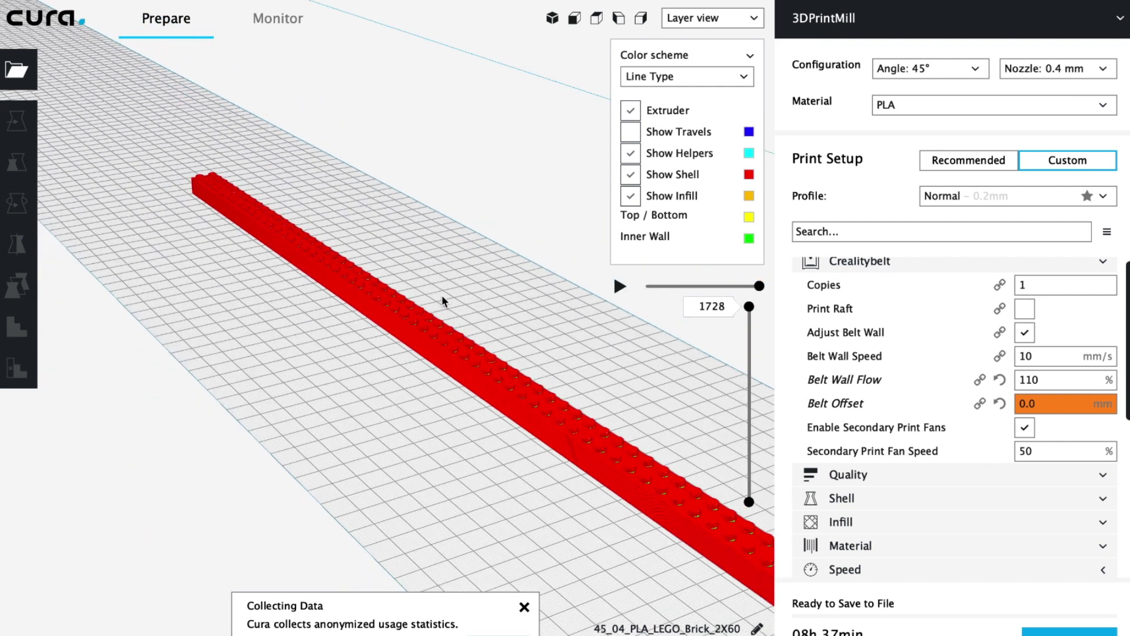
pyautogui.scroll(-2, 442, 298)
pyautogui.scroll(2, 497, 324)
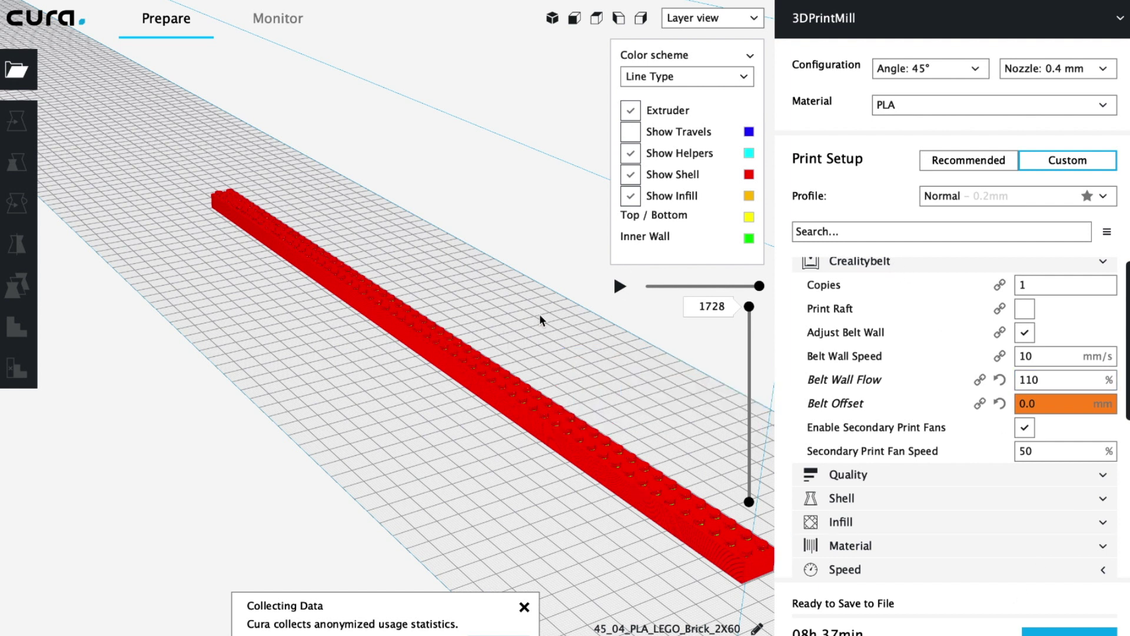
pyautogui.click(208, 0)
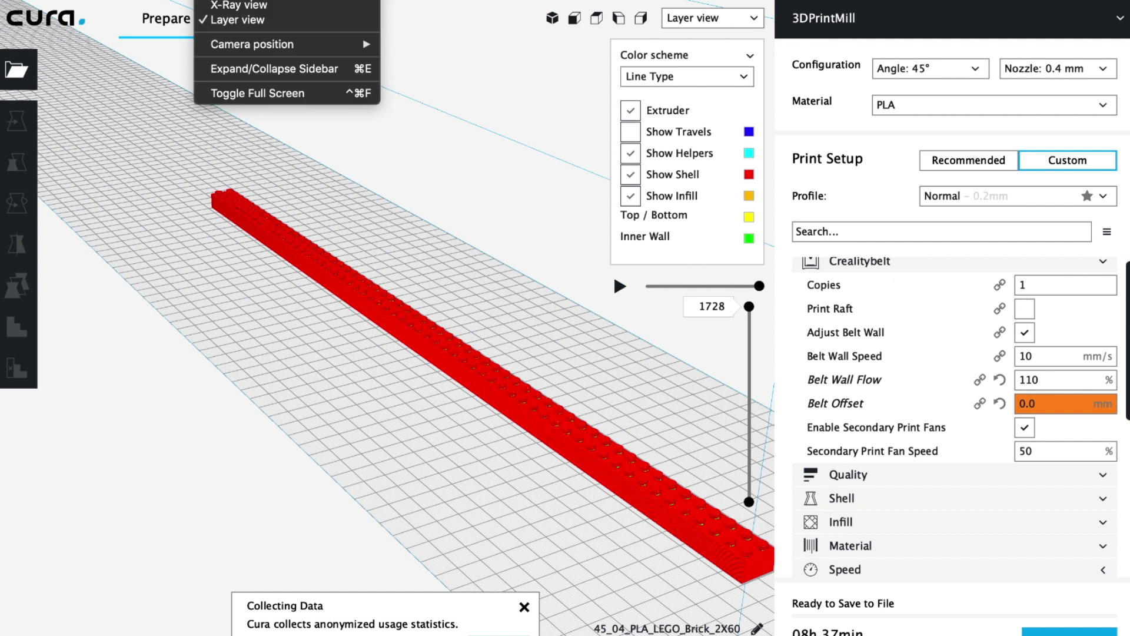
pyautogui.click(511, 283)
pyautogui.moveTo(748, 306); pyautogui.dragTo(758, 467)
pyautogui.scroll(3, 361, 247)
pyautogui.moveTo(346, 253); pyautogui.dragTo(513, 378, button='middle')
pyautogui.scroll(2, 465, 315)
pyautogui.moveTo(750, 464); pyautogui.dragTo(751, 354)
pyautogui.scroll(-3, 656, 437)
pyautogui.moveTo(620, 366); pyautogui.dragTo(432, 315, button='middle')
pyautogui.moveTo(751, 357); pyautogui.dragTo(754, 297)
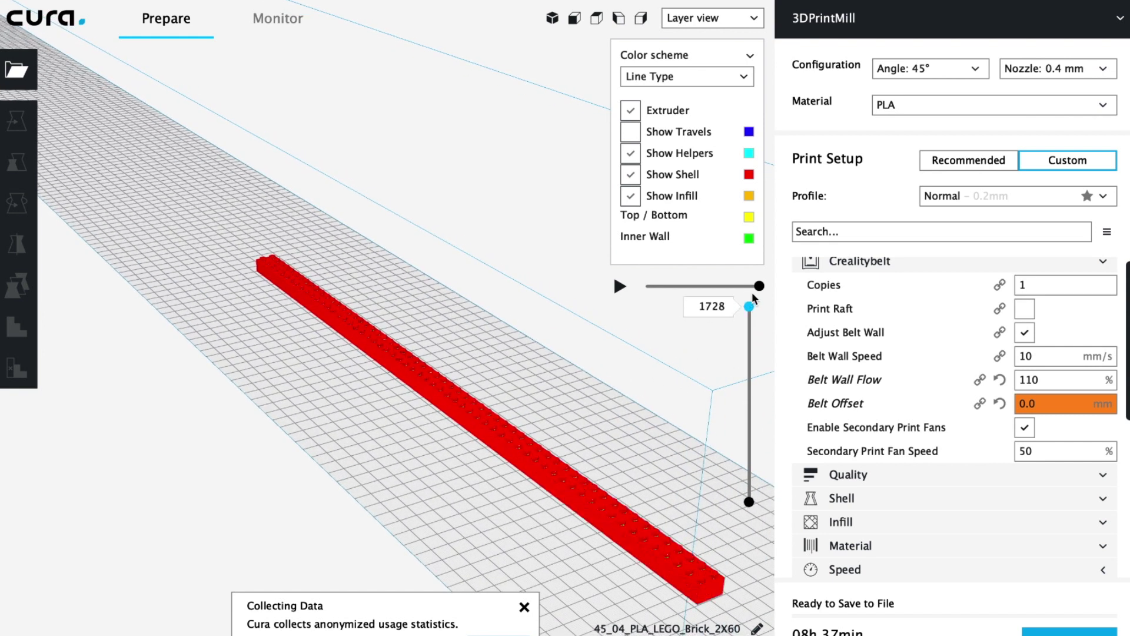
pyautogui.scroll(1, 589, 417)
pyautogui.scroll(-3, 589, 416)
pyautogui.moveTo(593, 402); pyautogui.dragTo(564, 380, button='right')
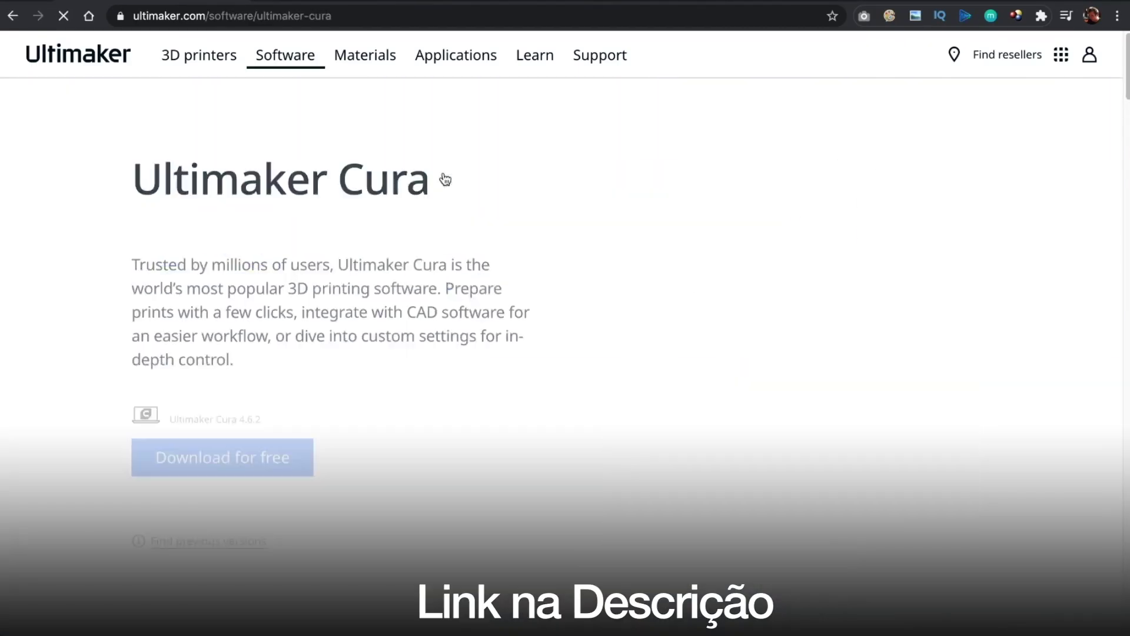
# Switch to the browser and start the free Ultimaker Cura download from the Ultimaker website.
pyautogui.click(306, 454)
pyautogui.click(565, 382)
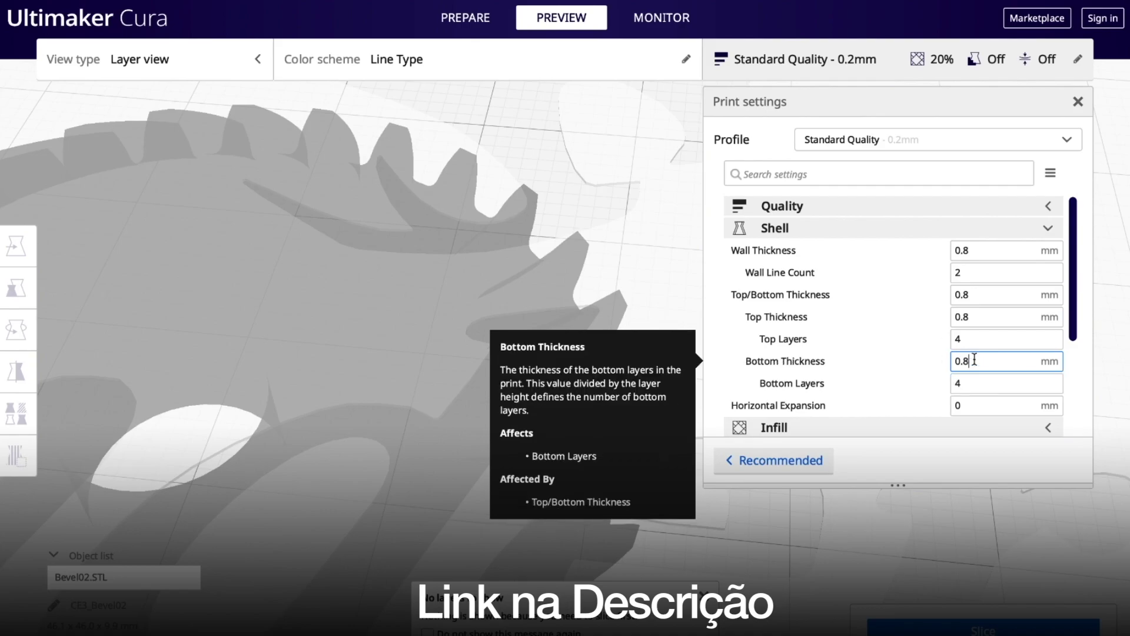